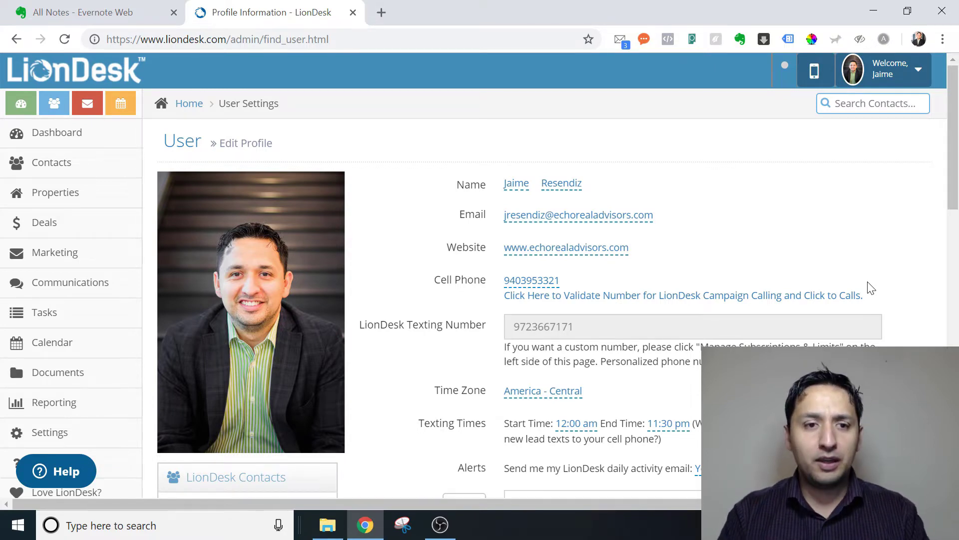
- Reload the LionDesk profile page from the Welcome account menu
drag(952, 197, 952, 198)
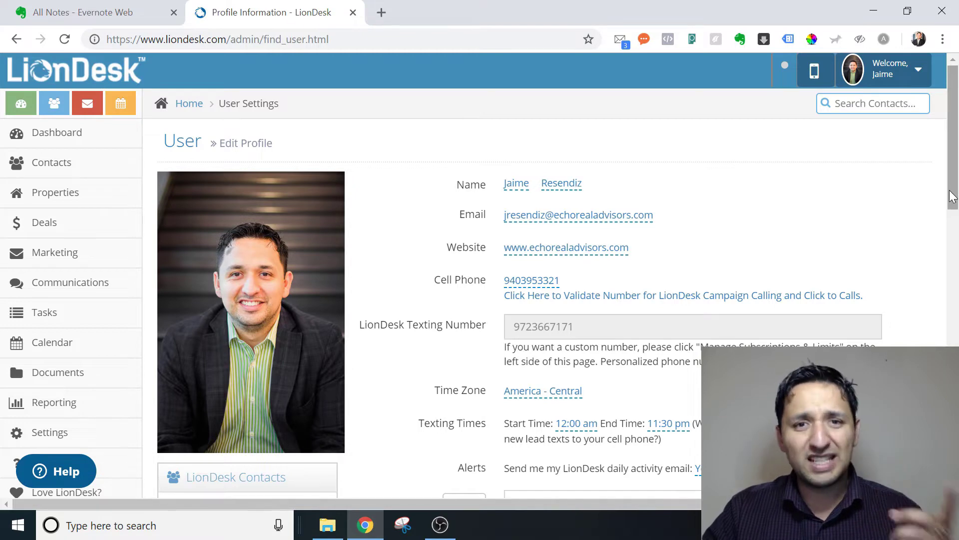
drag(952, 196, 956, 224)
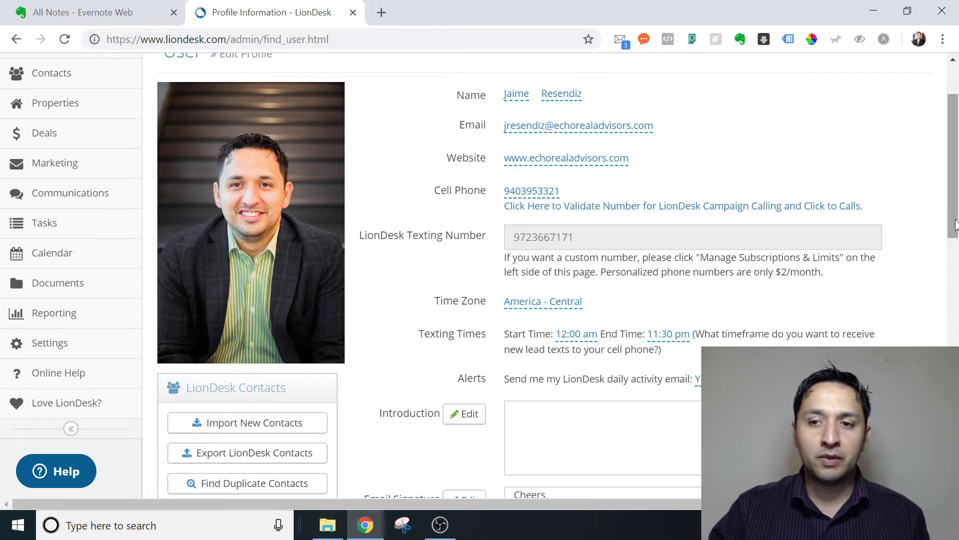
scroll(956, 224, down, 2)
scroll(955, 224, up, 4)
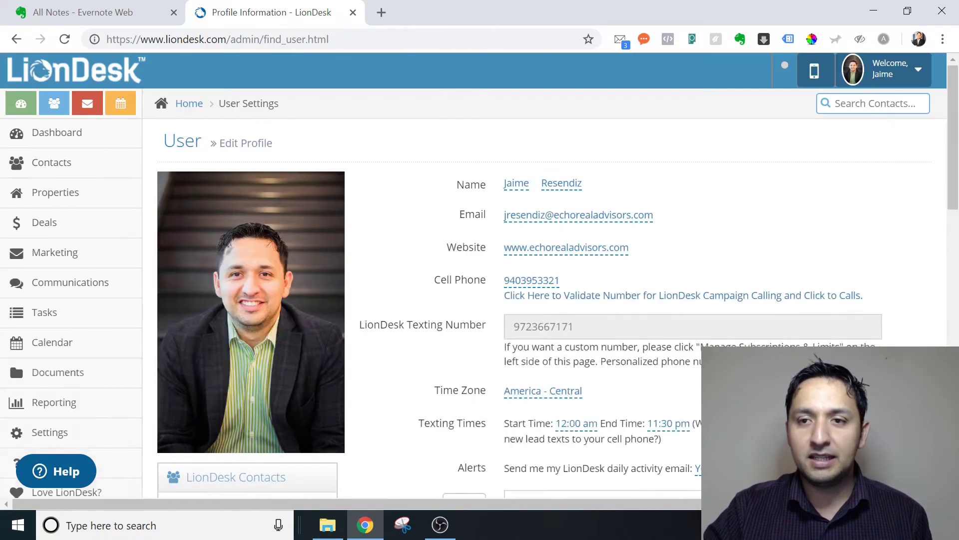
click(884, 74)
click(869, 101)
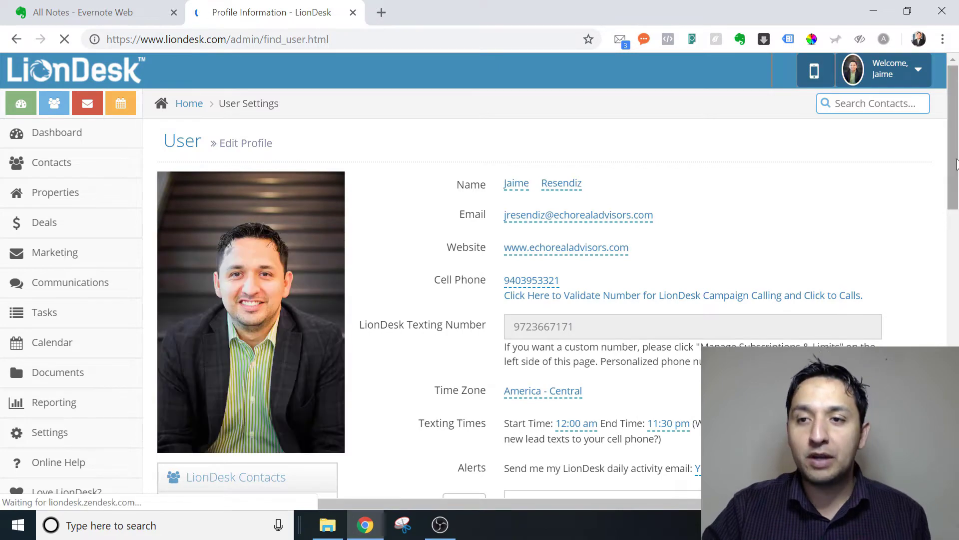
- Open the company website linked from the signature photo, then return to the LionDesk tab
scroll(957, 198, down, 2)
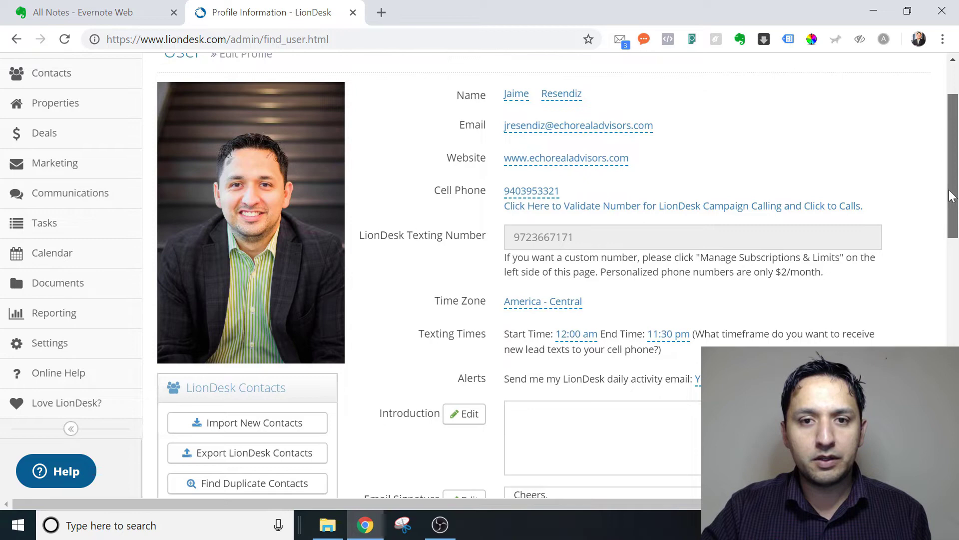
drag(952, 196, 957, 300)
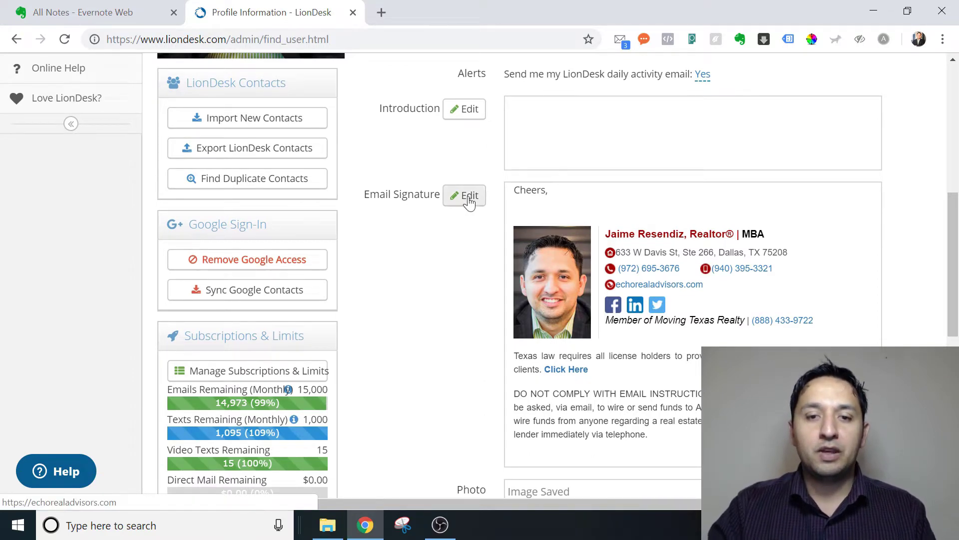
click(559, 301)
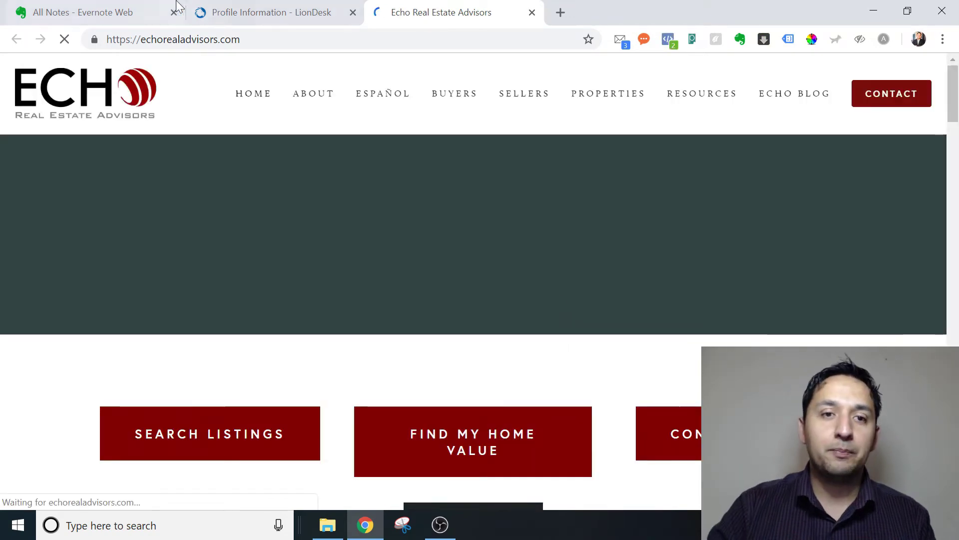
click(230, 16)
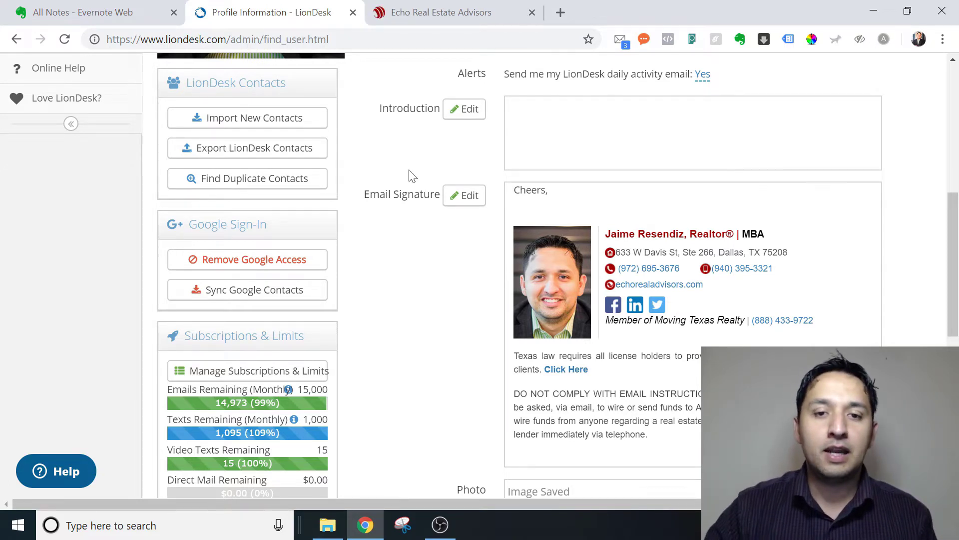
- Edit the email signature, open the headshot's Image Properties, and check its link and image address
click(457, 198)
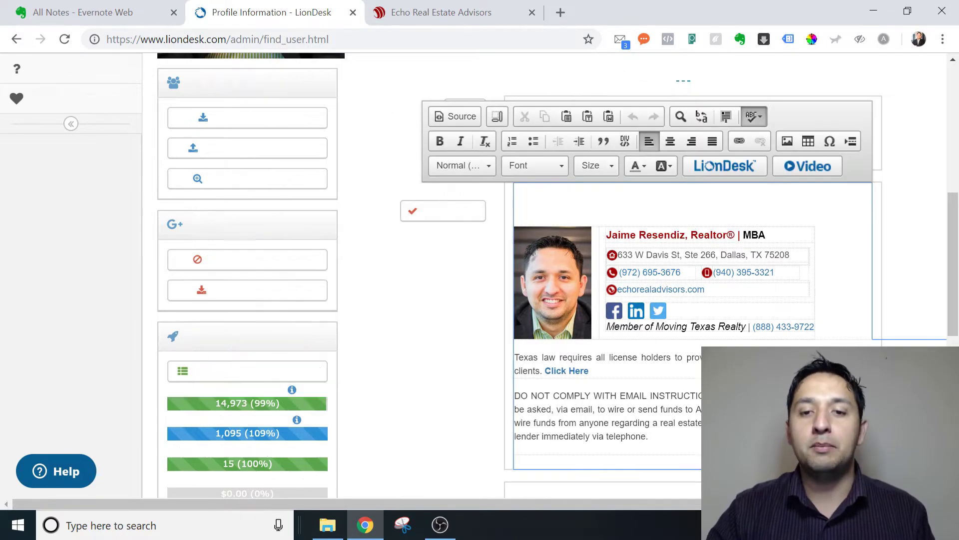
double_click(566, 307)
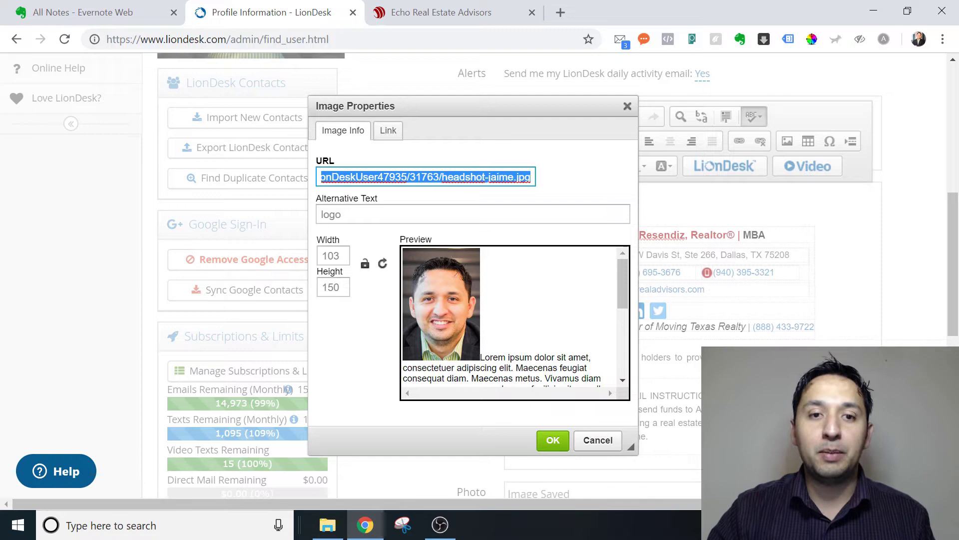
click(426, 177)
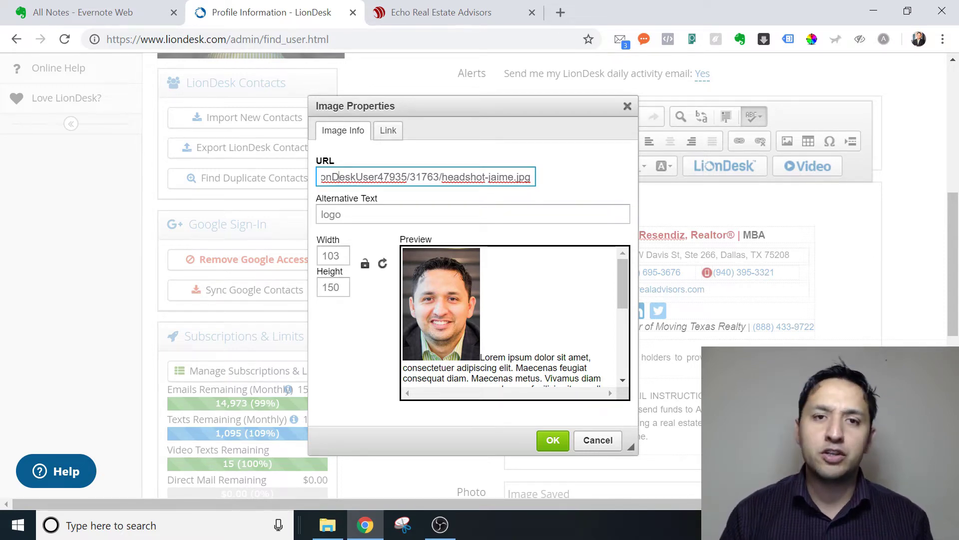
click(388, 131)
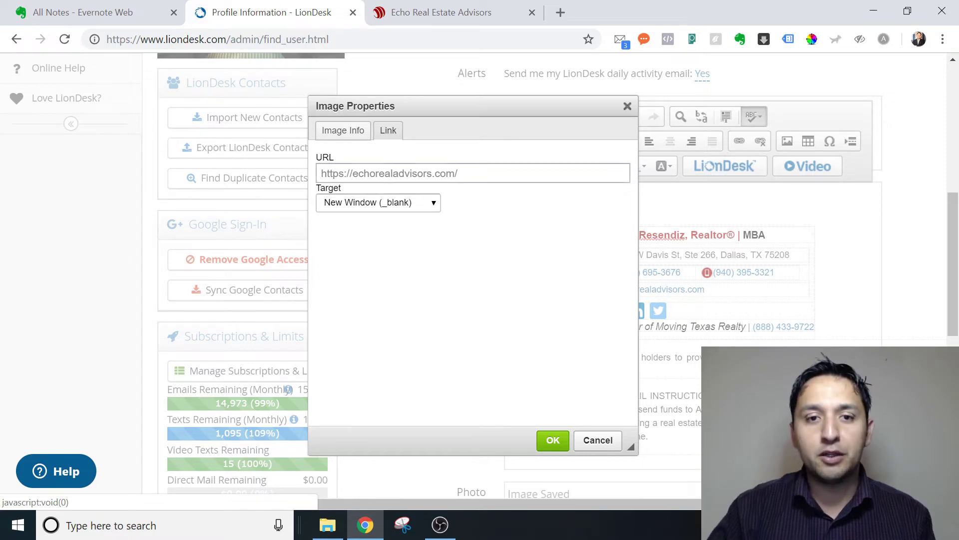
click(356, 131)
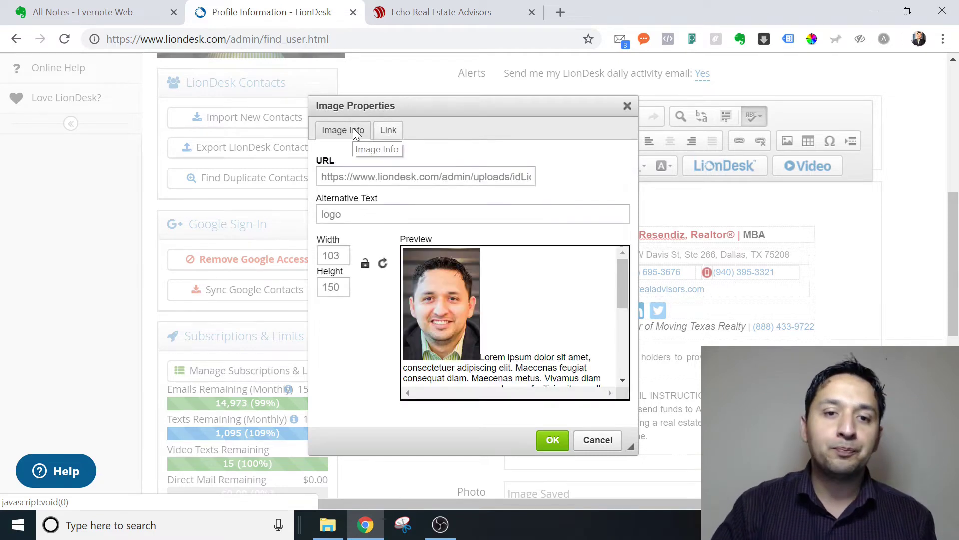
click(345, 177)
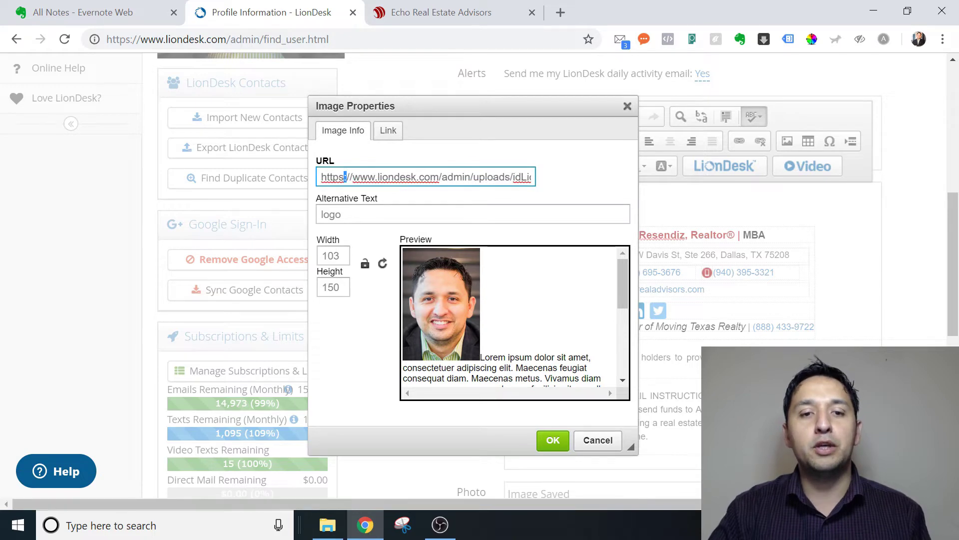
- Replace the headshot's alternative text 'logo' with the agent's name followed by 'headshot'
click(345, 214)
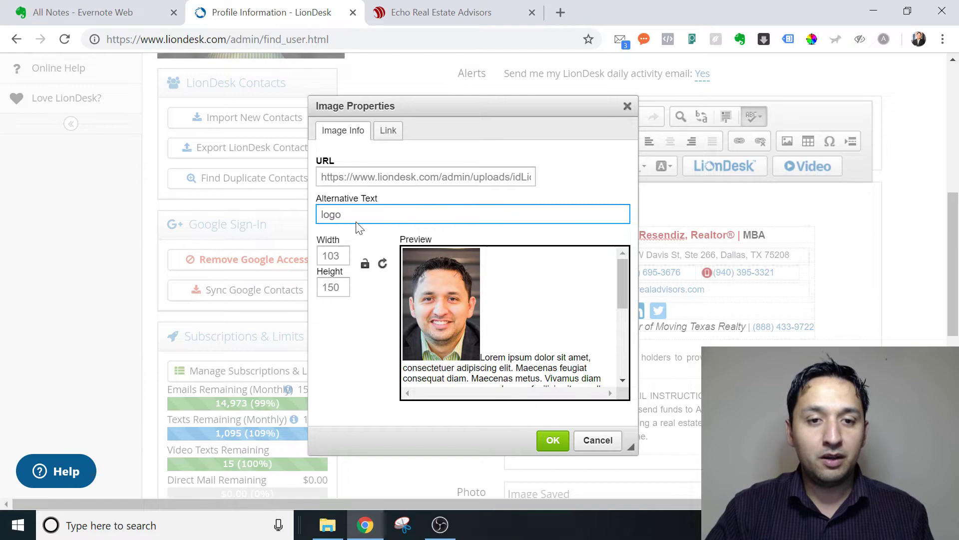
key(BackSpace)
key(BackSpace)
key(BackSpace)
key(BackSpace)
text(headshot)
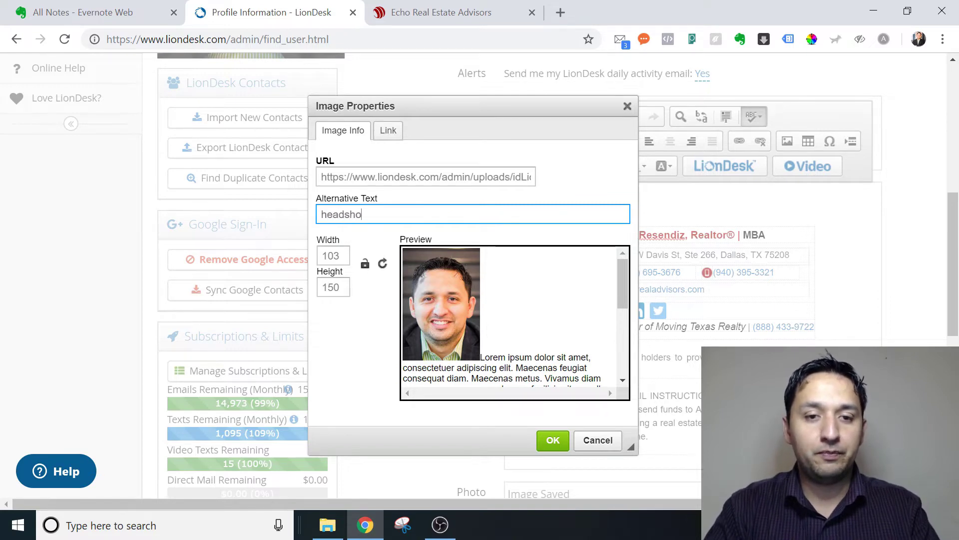
key(BackSpace)
key(BackSpace)
key(BackSpace)
key(BackSpace)
key(BackSpace)
key(BackSpace)
key(BackSpace)
key(BackSpace)
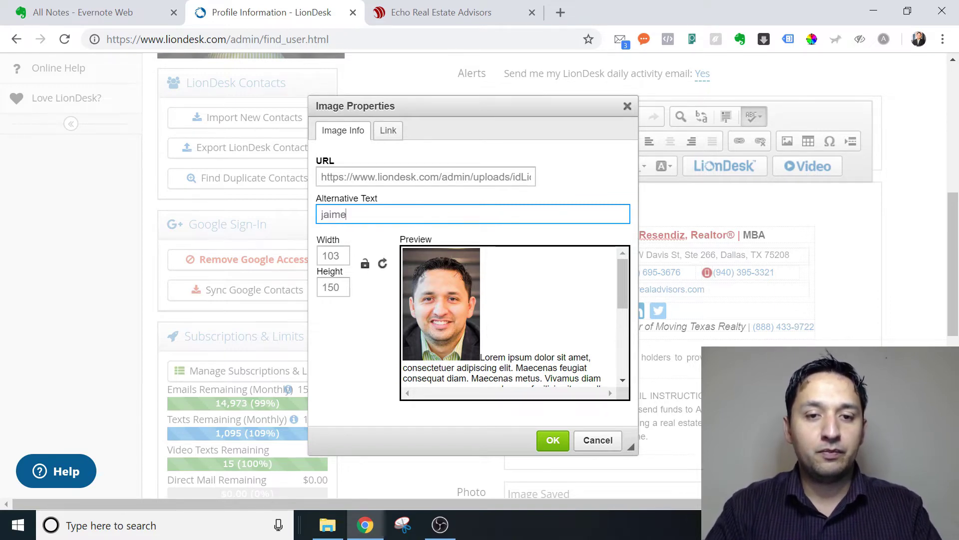
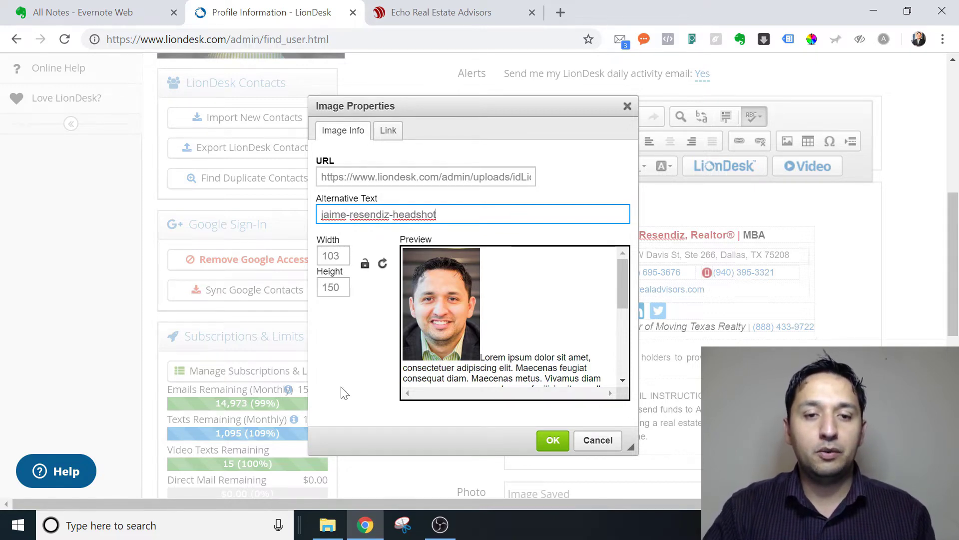
- Apply the new headshot image properties
click(553, 440)
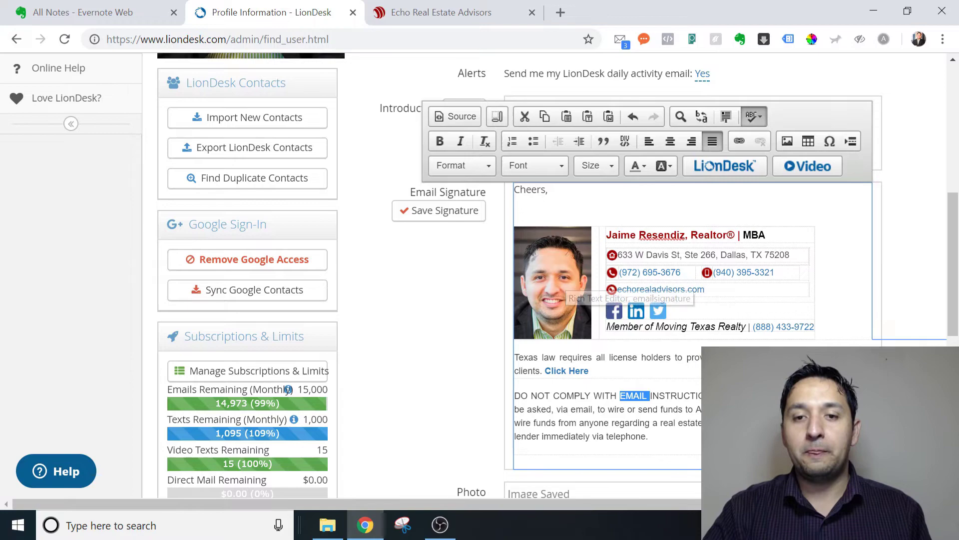
click(575, 192)
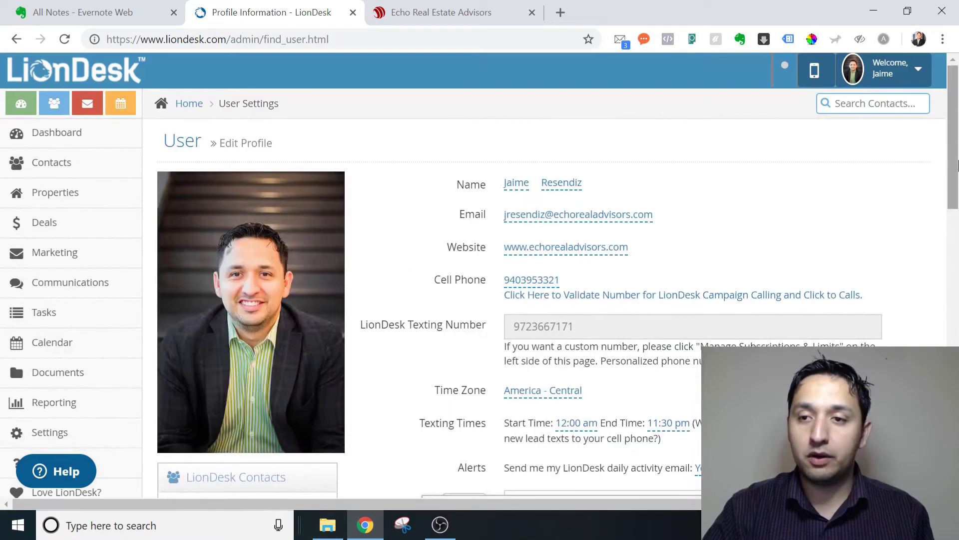
drag(957, 180, 958, 274)
- Save the edited email signature and review it on the profile page
click(463, 275)
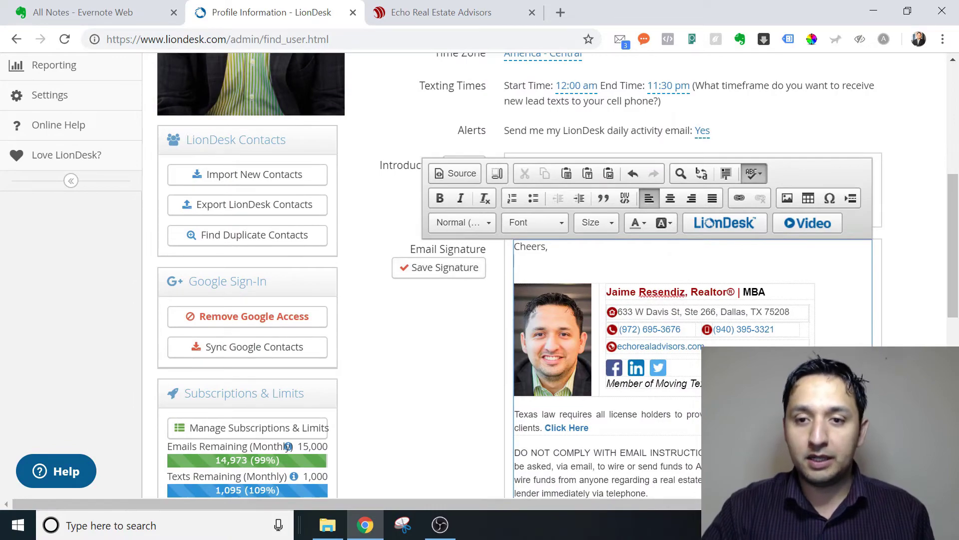
click(466, 278)
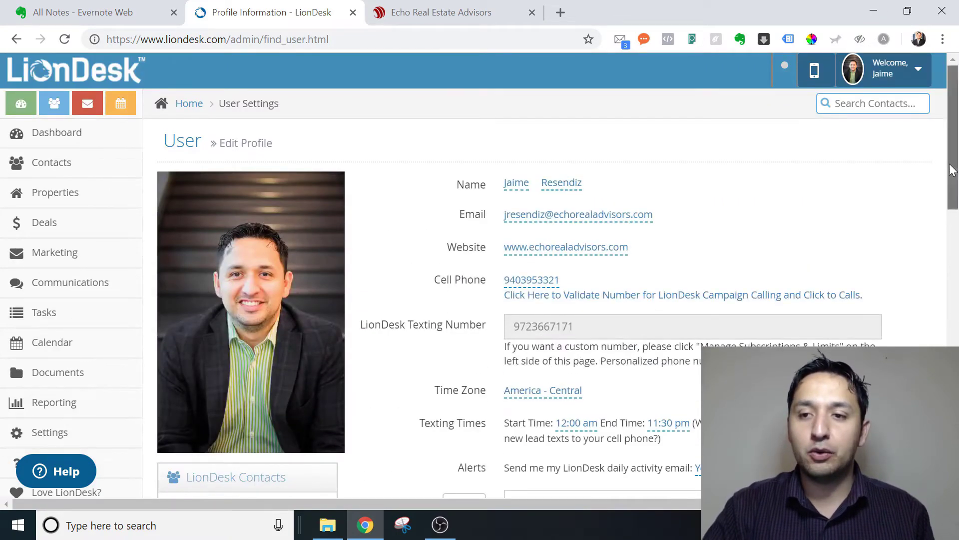
mouse_move(955, 140)
mouse_down()
mouse_move(956, 325)
mouse_move(952, 254)
mouse_up()
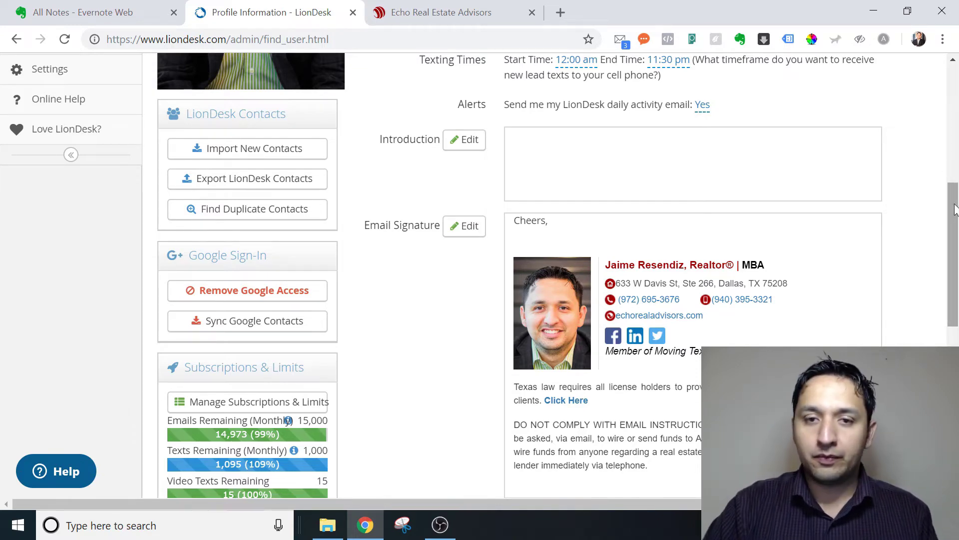
drag(953, 195, 953, 139)
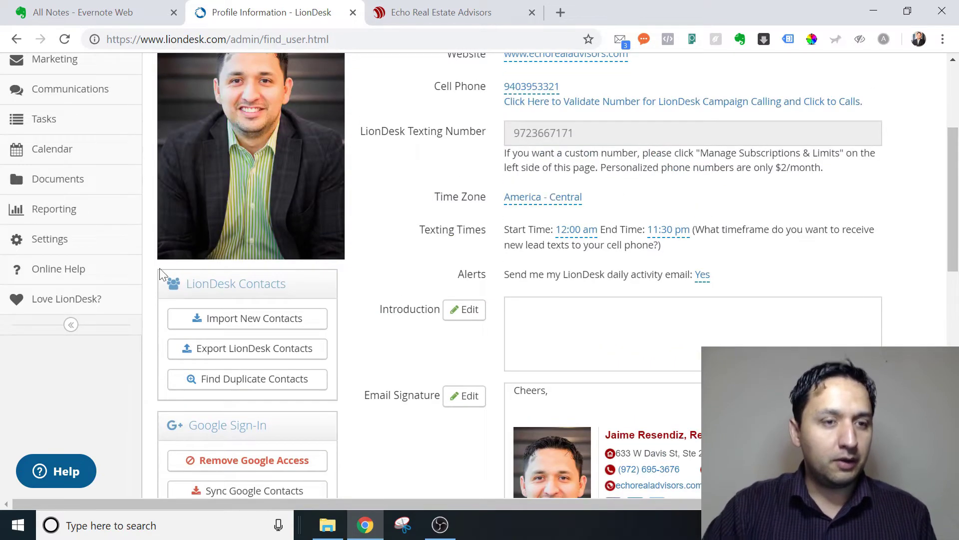
- In File Manager, expand the headshot folder and select it as the upload destination
click(71, 183)
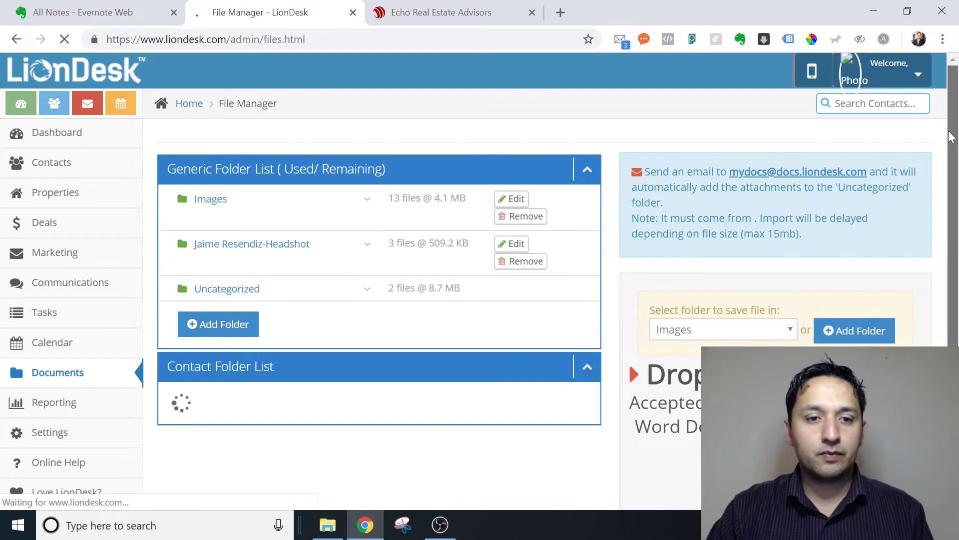
scroll(954, 167, down, 1)
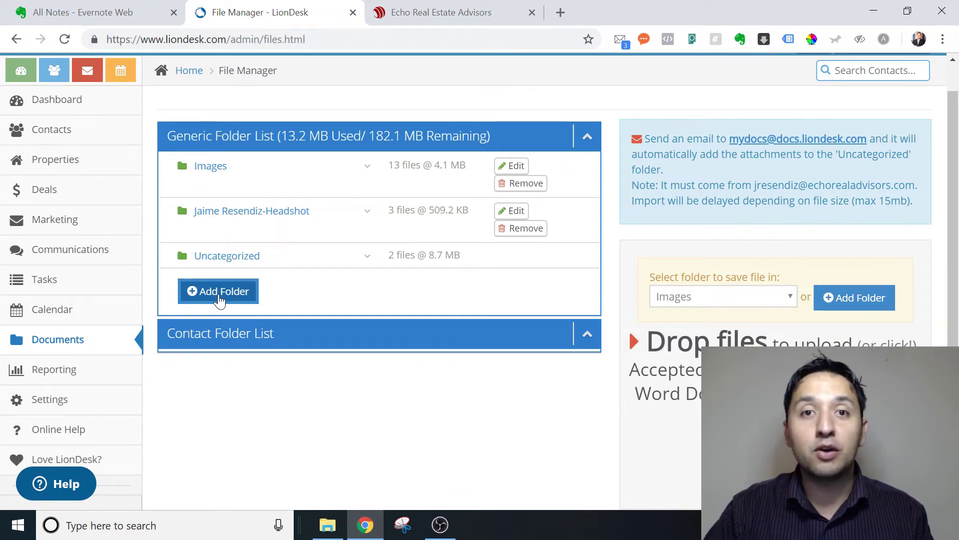
click(247, 214)
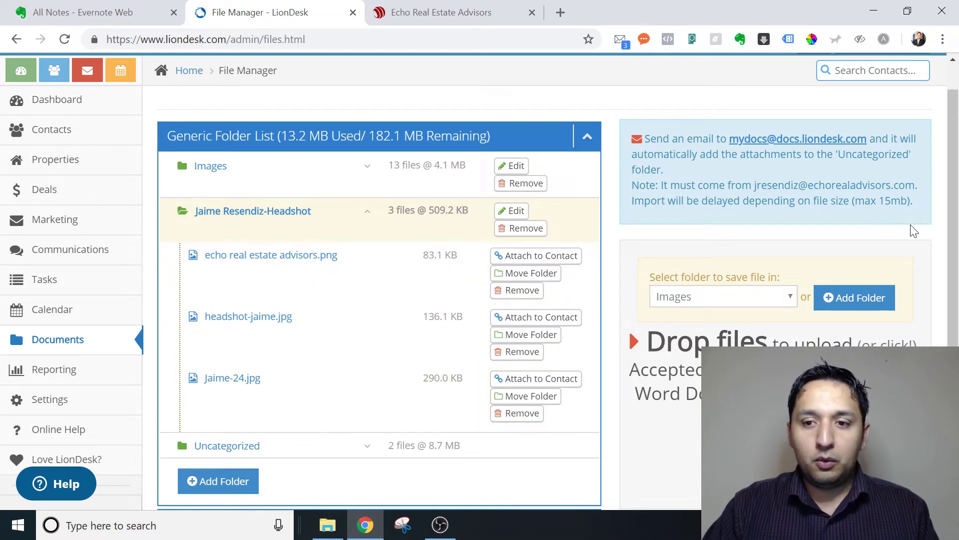
drag(955, 219, 955, 255)
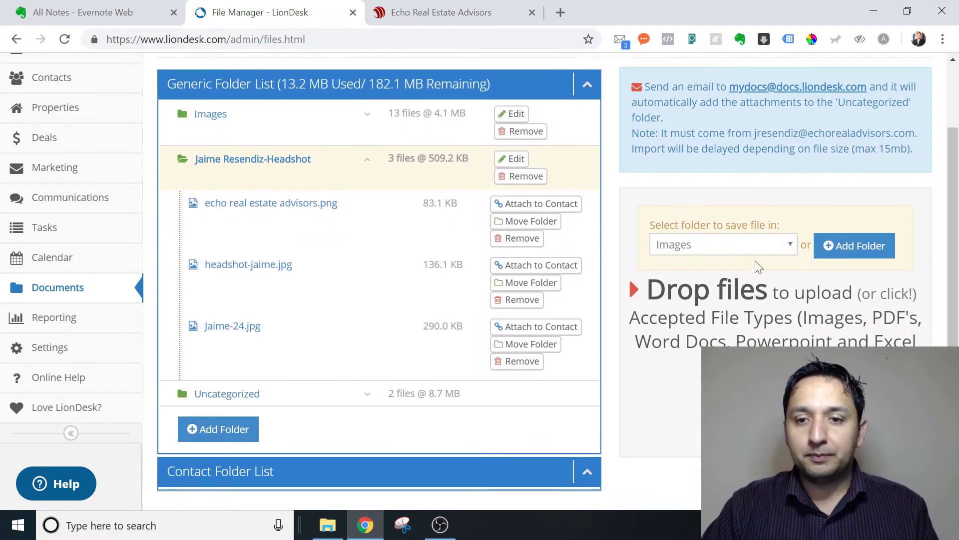
click(722, 247)
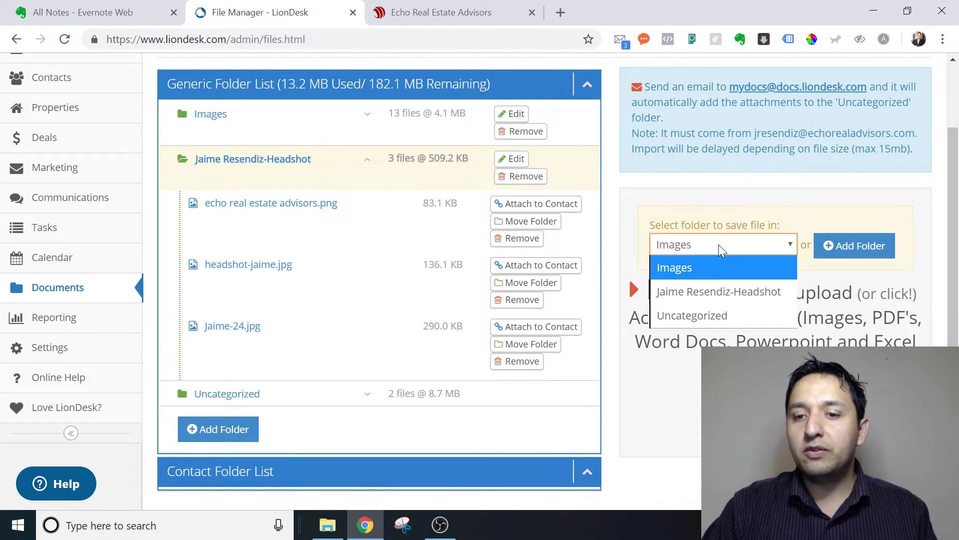
click(718, 294)
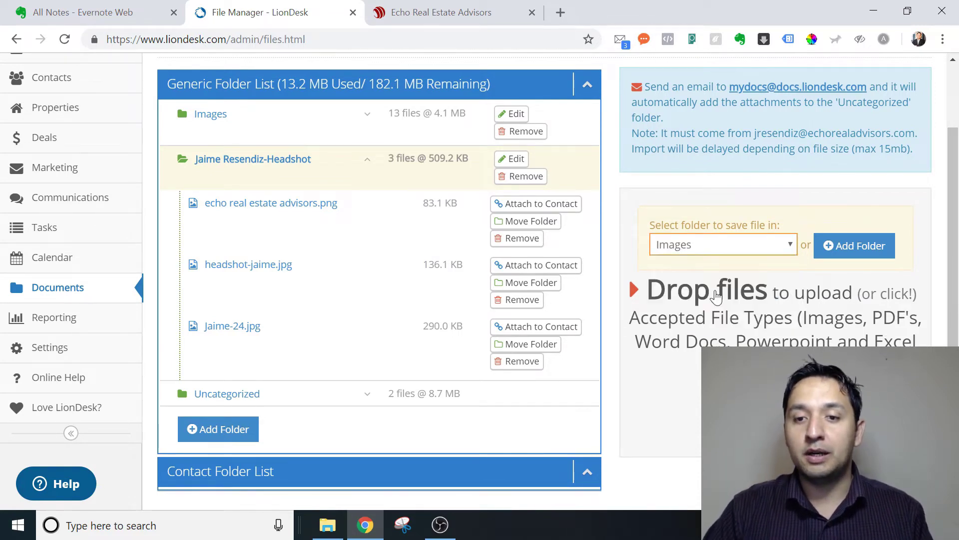
- Drag the echo real estate advisors logo from the Desktop into LionDesk's Drop files area
click(328, 525)
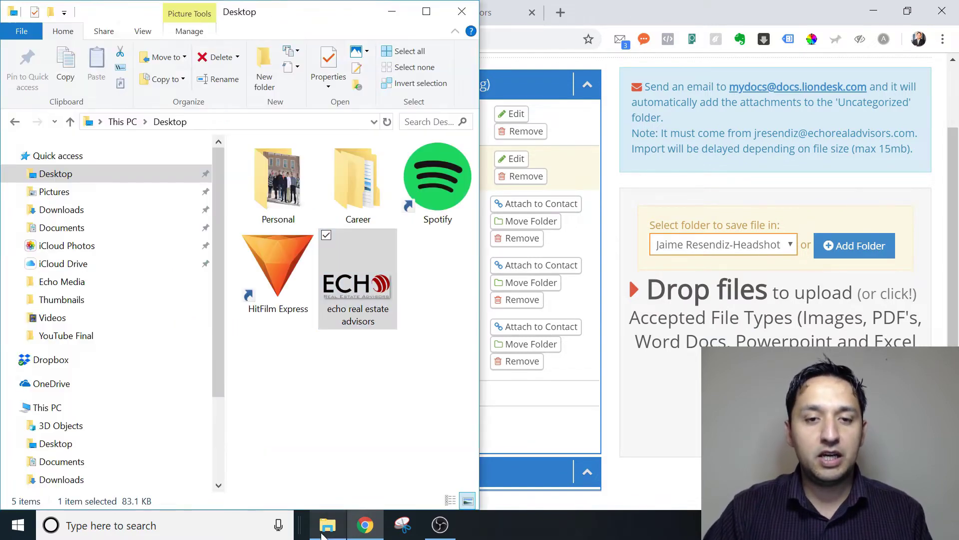
drag(361, 292, 720, 339)
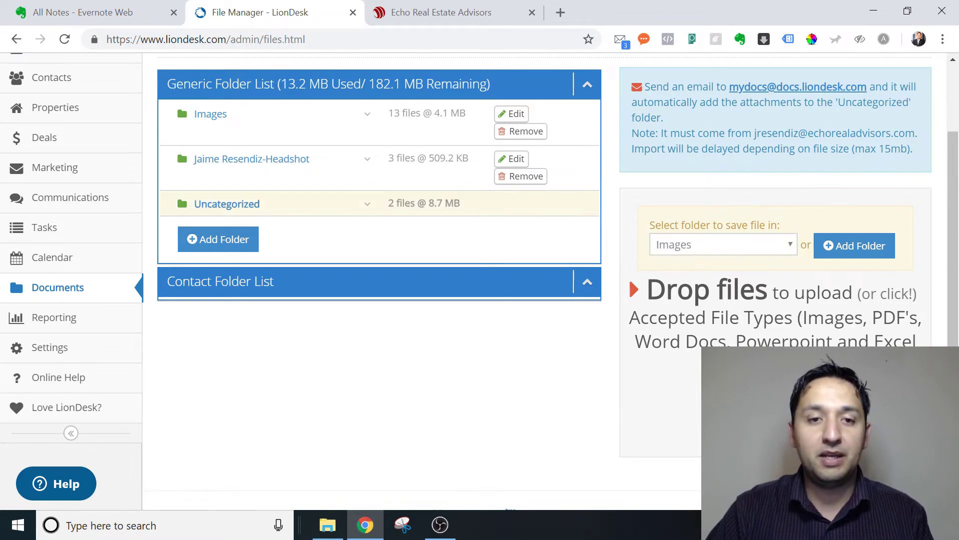
- Open echo real estate advisors.png in its own tab and copy its web address
click(355, 165)
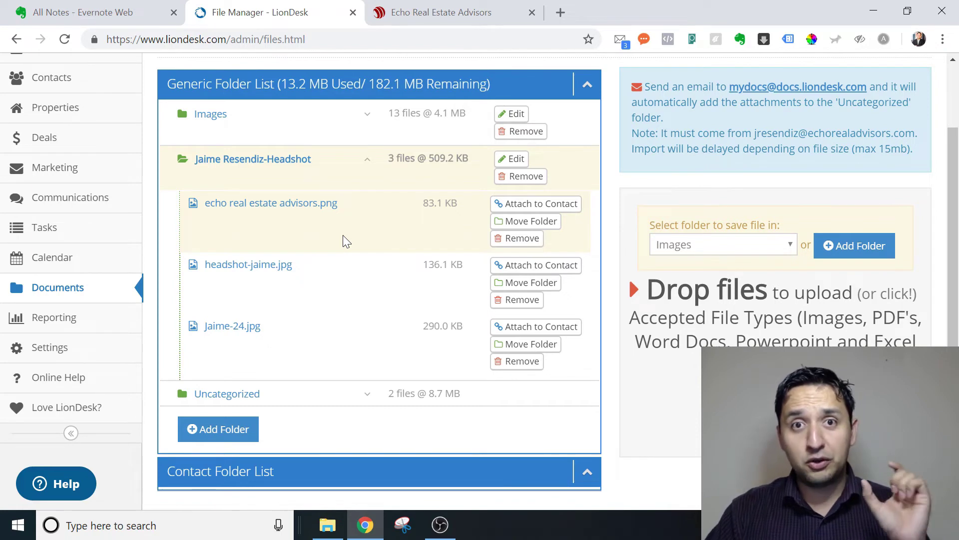
click(541, 205)
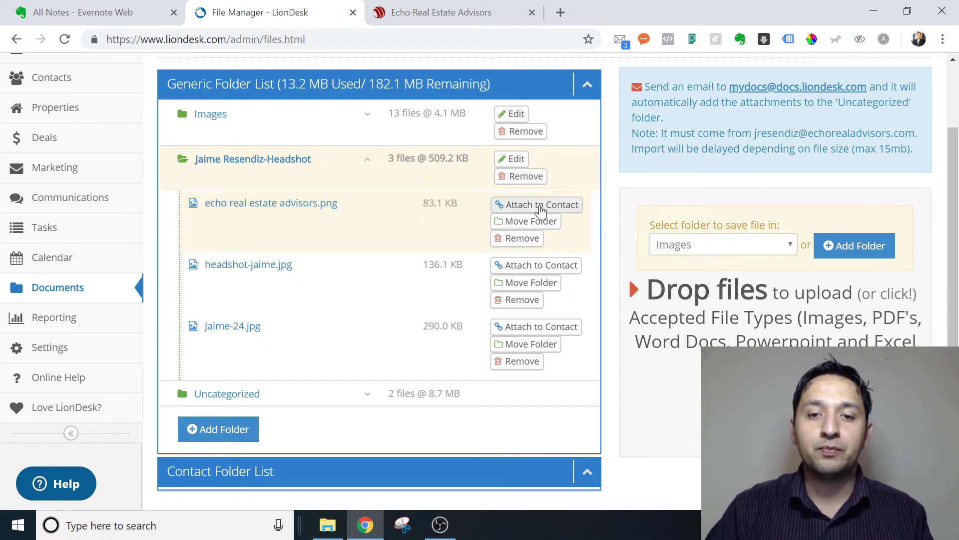
click(671, 98)
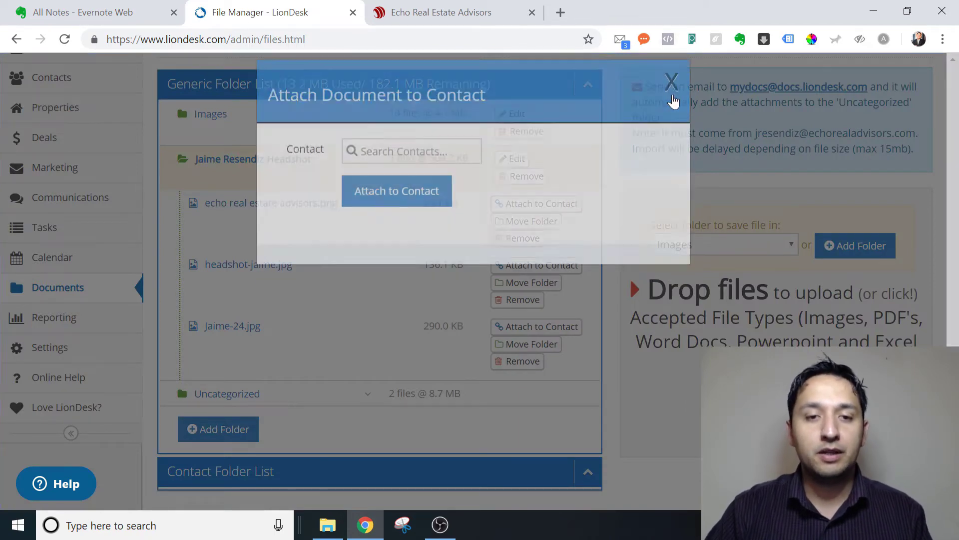
click(322, 206)
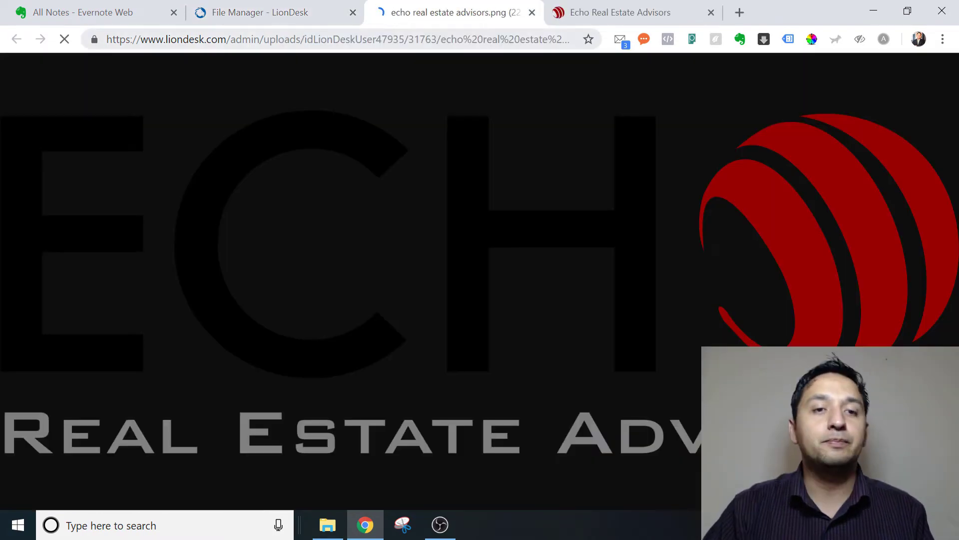
click(281, 39)
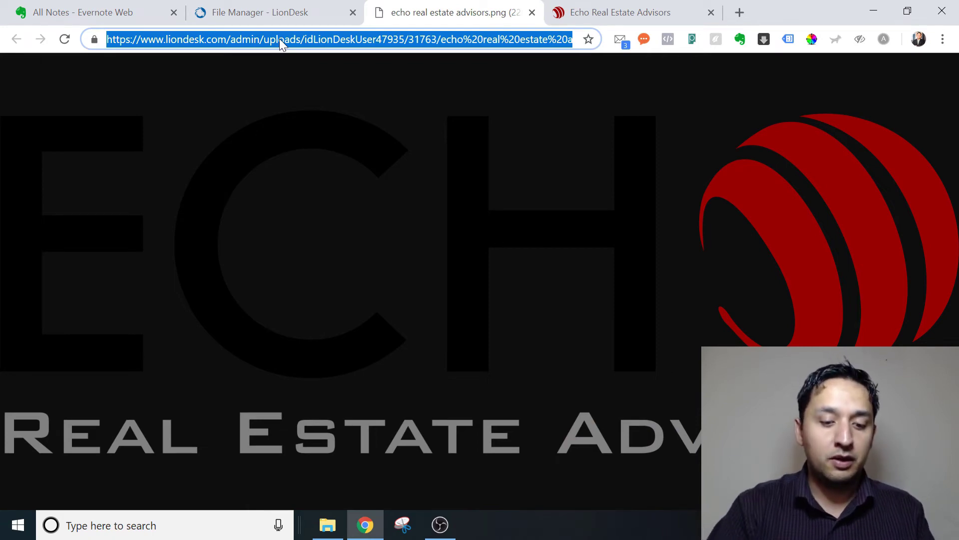
- Return to the File Manager page and open the Welcome account menu
click(301, 14)
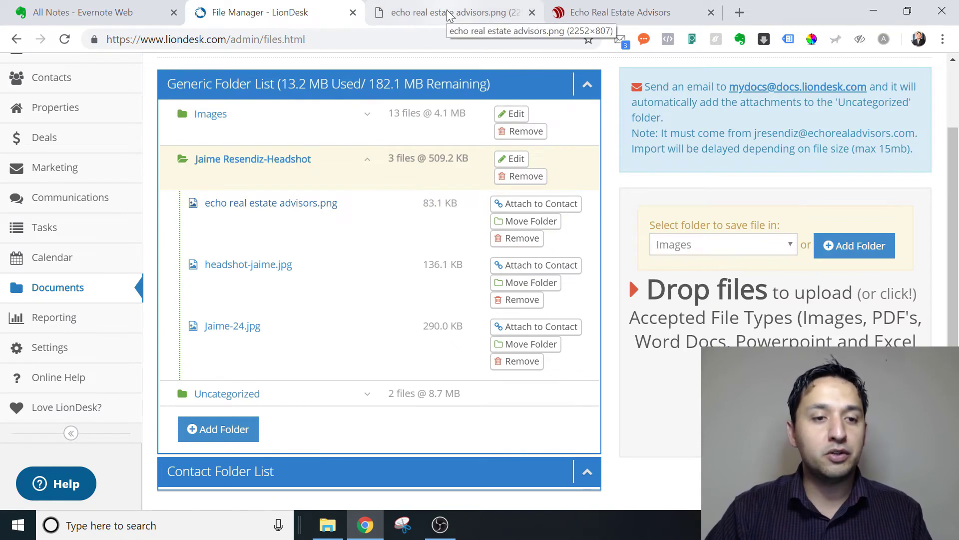
scroll(628, 277, up, 2)
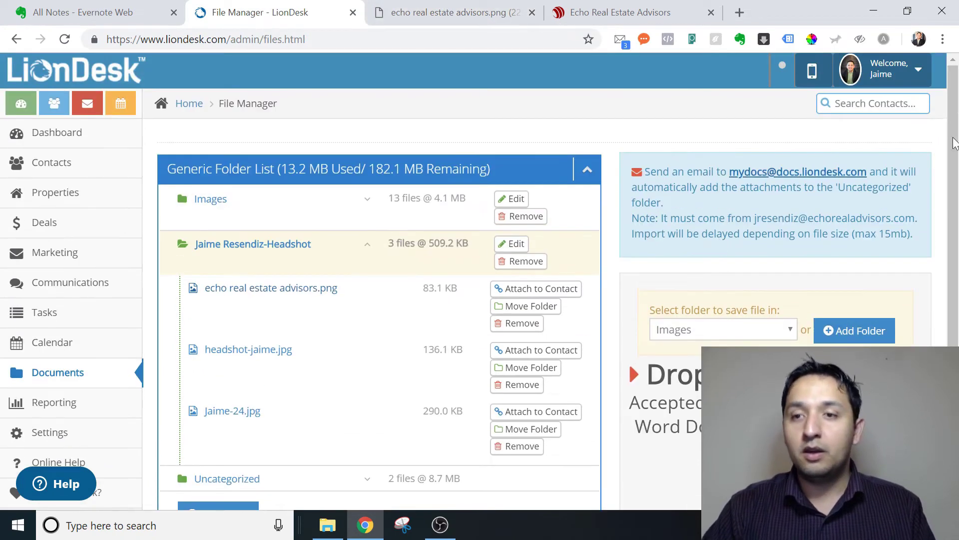
click(879, 73)
- Edit the email signature and paste the logo's web address beneath 'Cheers,'
click(857, 99)
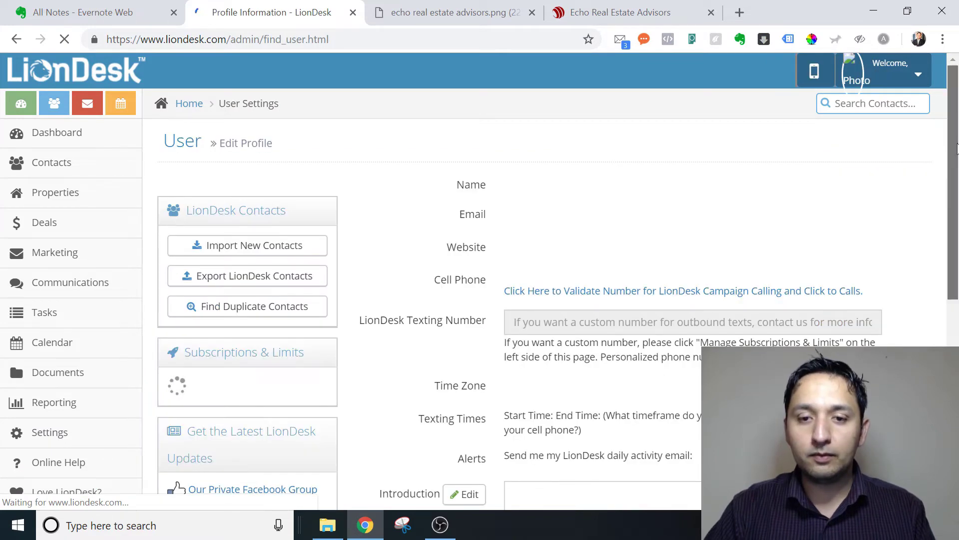
scroll(958, 205, down, 2)
scroll(958, 204, down, 4)
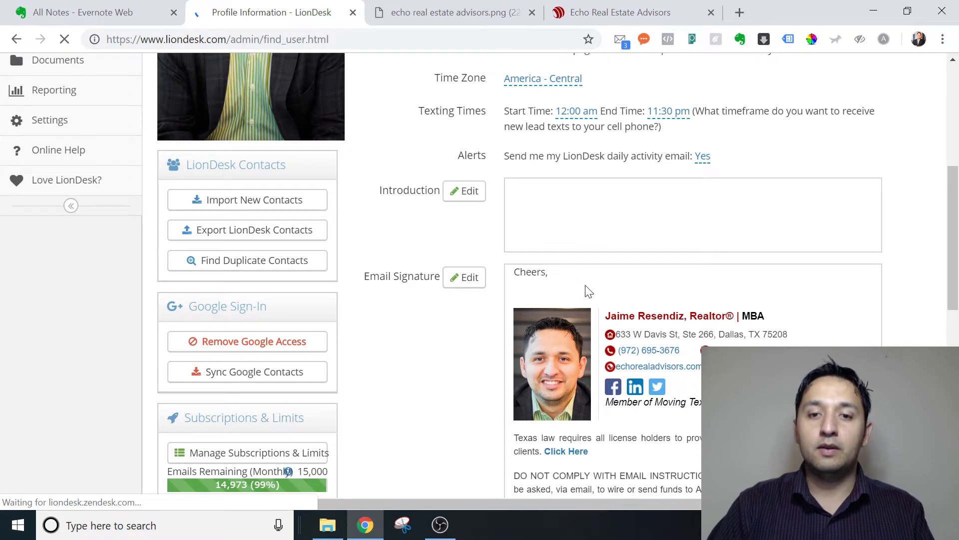
click(468, 278)
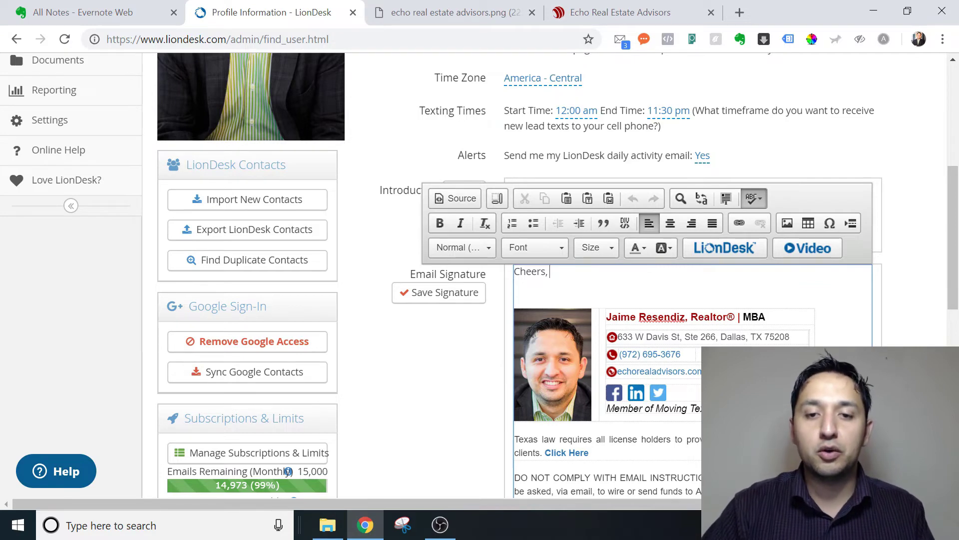
key(Return)
key(Return)
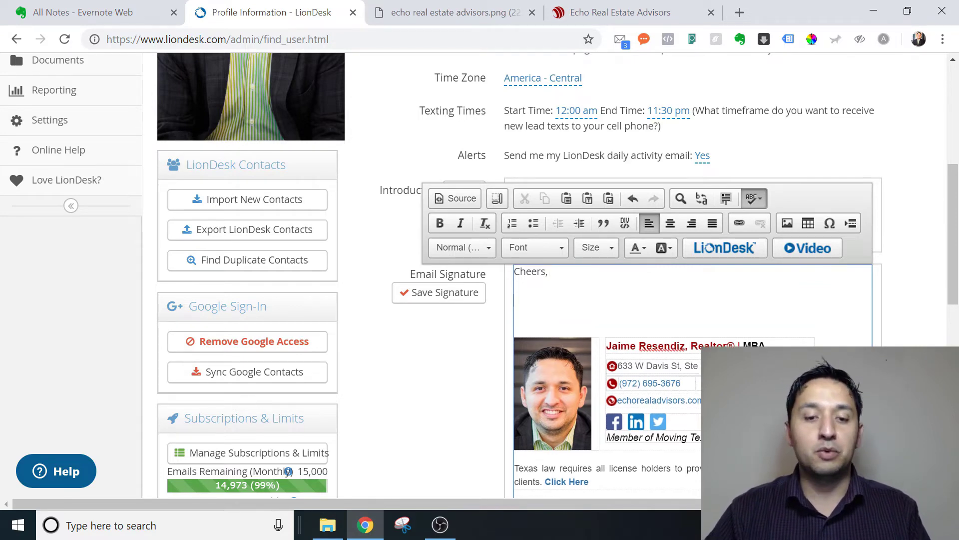
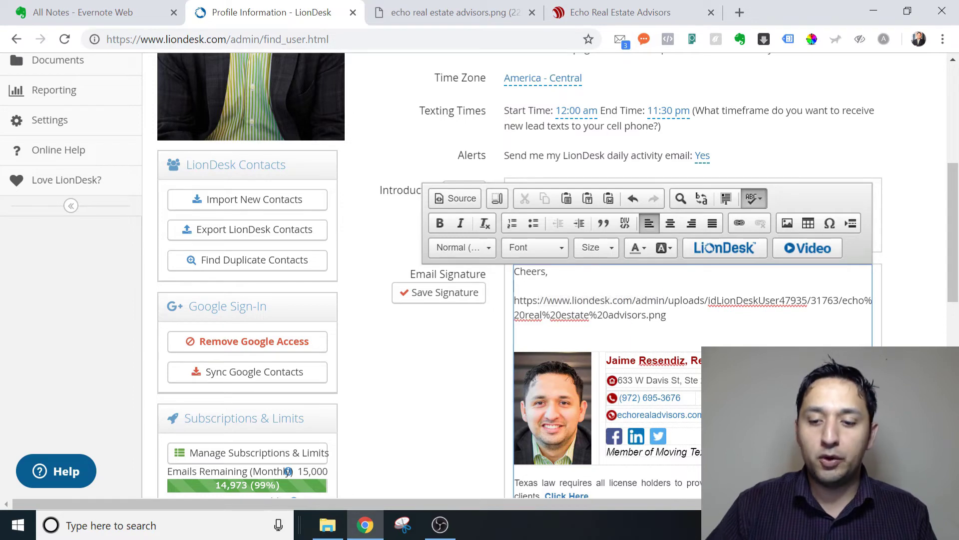
key(Return)
key(Return)
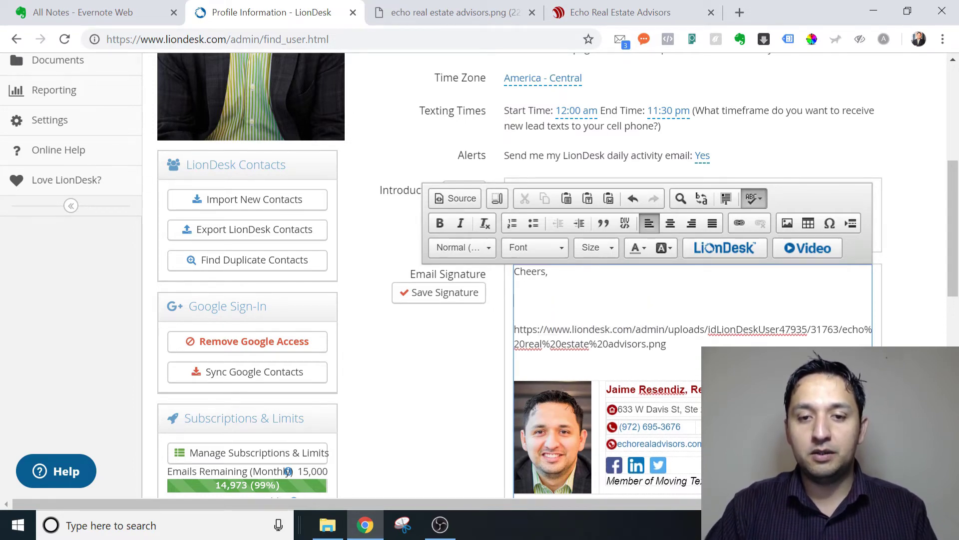
- Delete the pasted address line and extra blank line under 'Cheers,', then reopen Image Properties
click(788, 223)
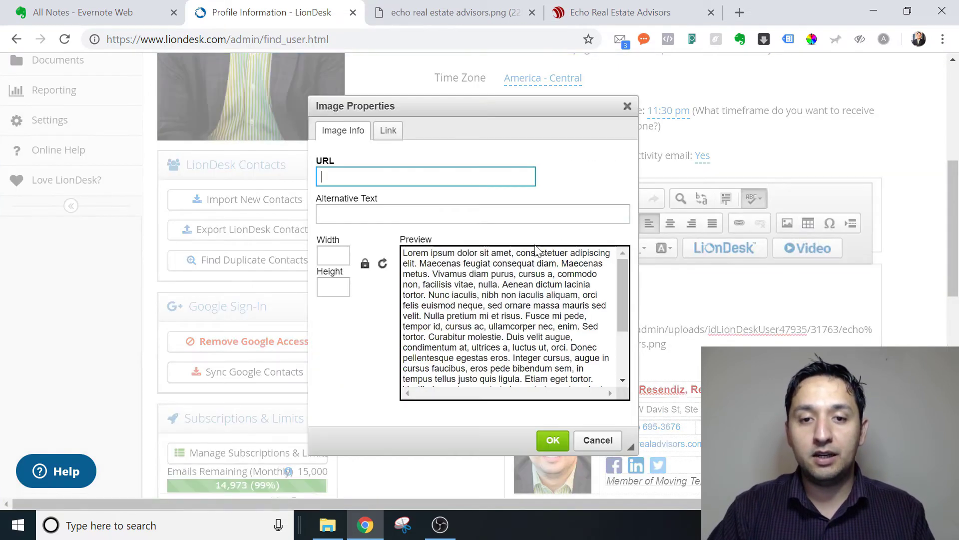
click(598, 440)
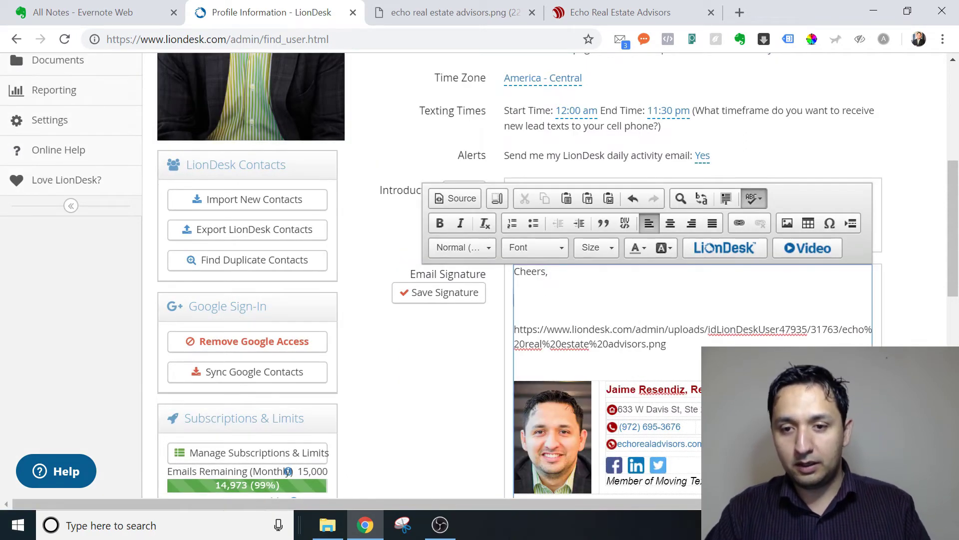
key(shift+Down)
key(shift+Down)
key(BackSpace)
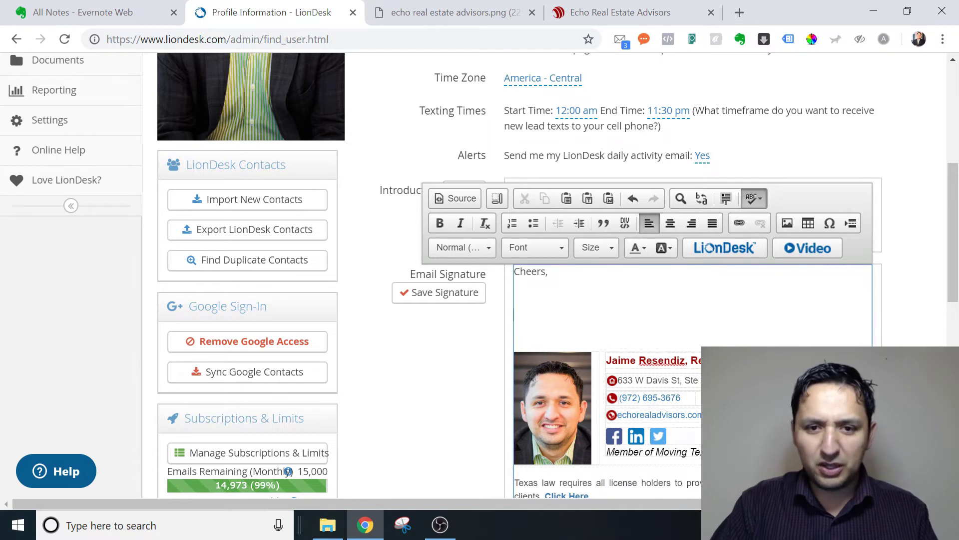
key(BackSpace)
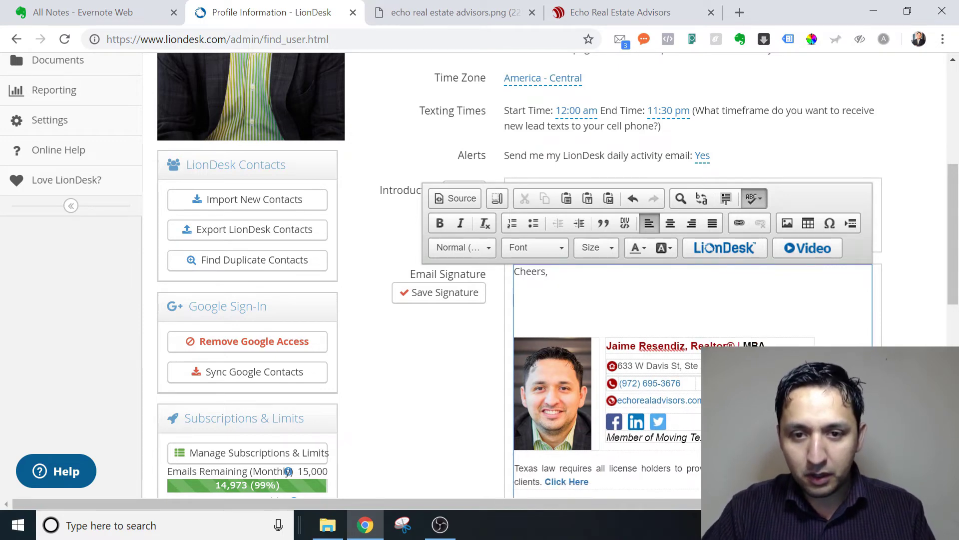
key(shift+Down)
key(shift+Up)
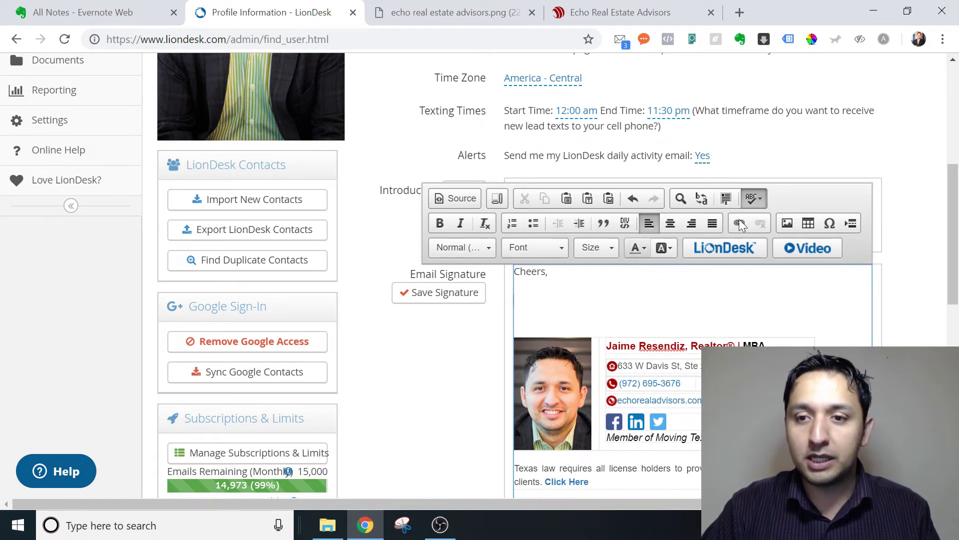
click(787, 223)
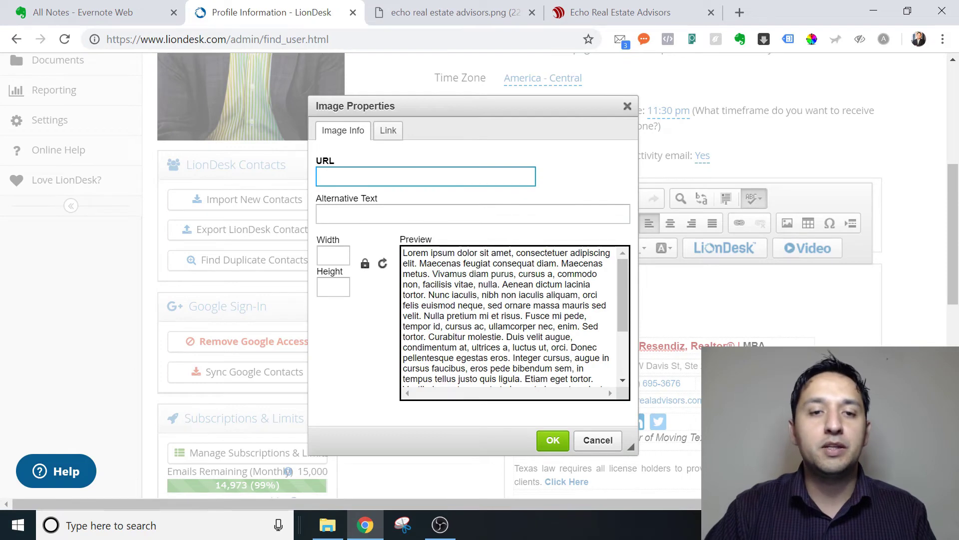
- Paste the uploaded logo's URL as the image source so its 2252 × 807 preview loads
key(ctrl+v)
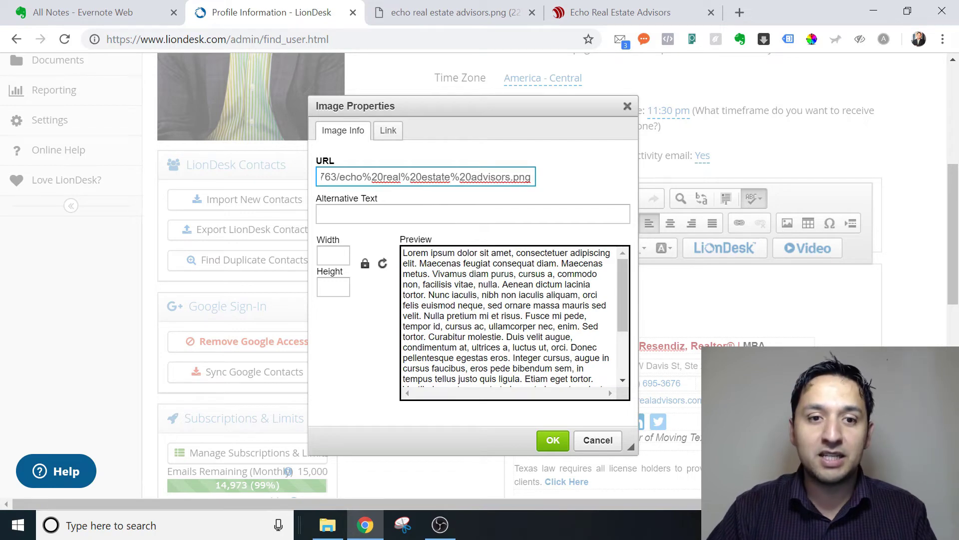
click(420, 214)
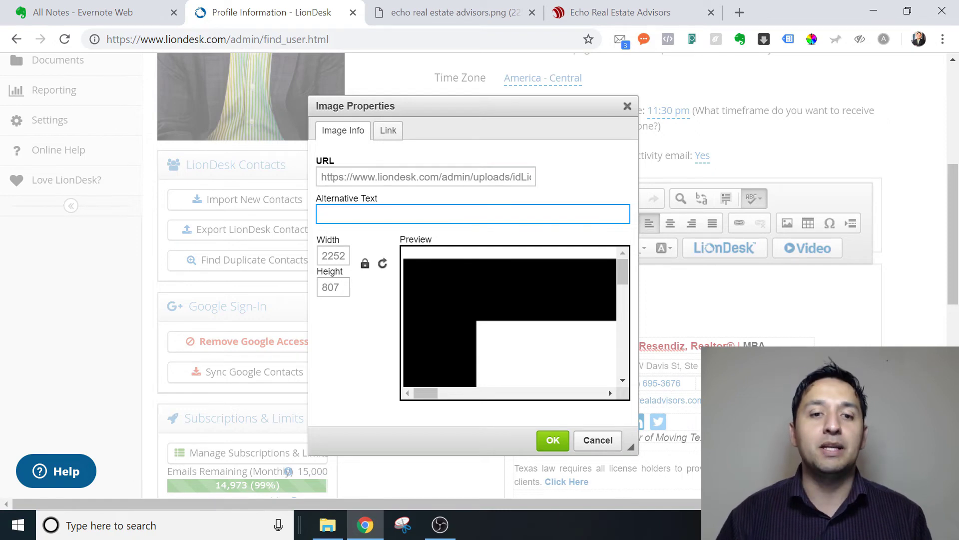
- Set alternative text 'test-logo', width 150 (height 54), and insert the logo
text(test-logo)
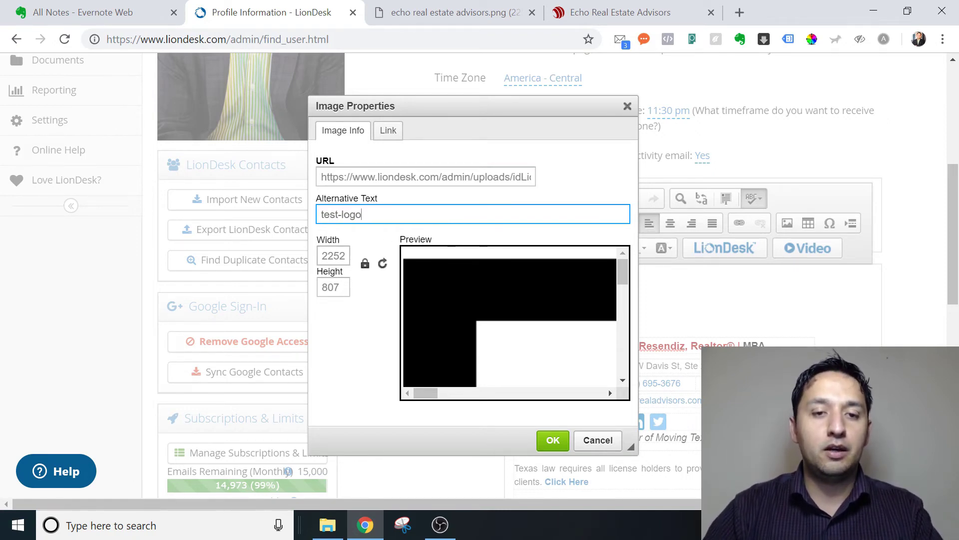
drag(622, 272, 622, 371)
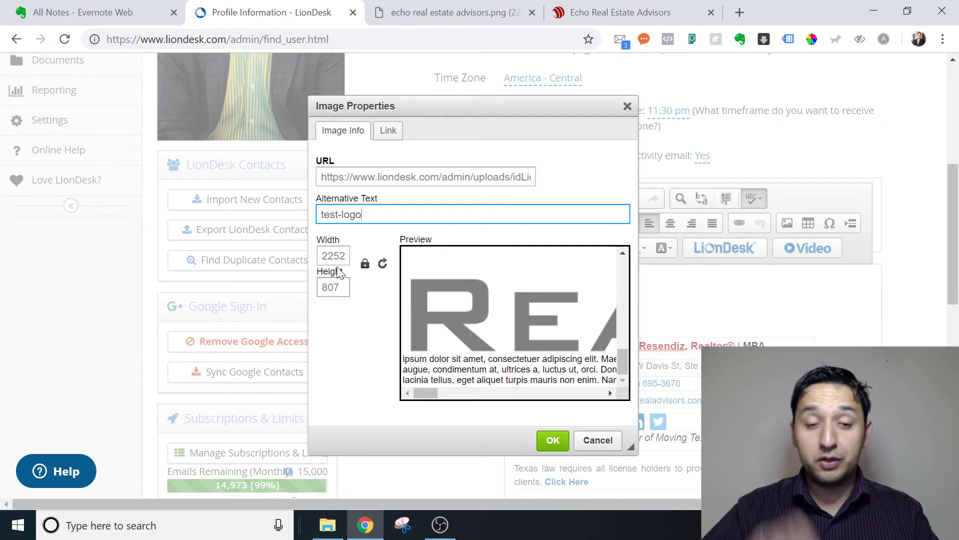
key(Tab)
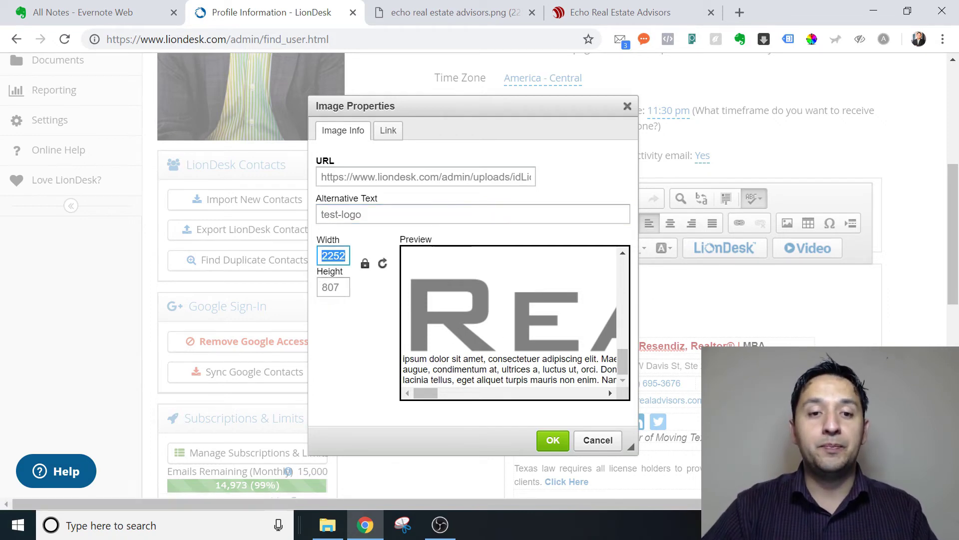
text(300)
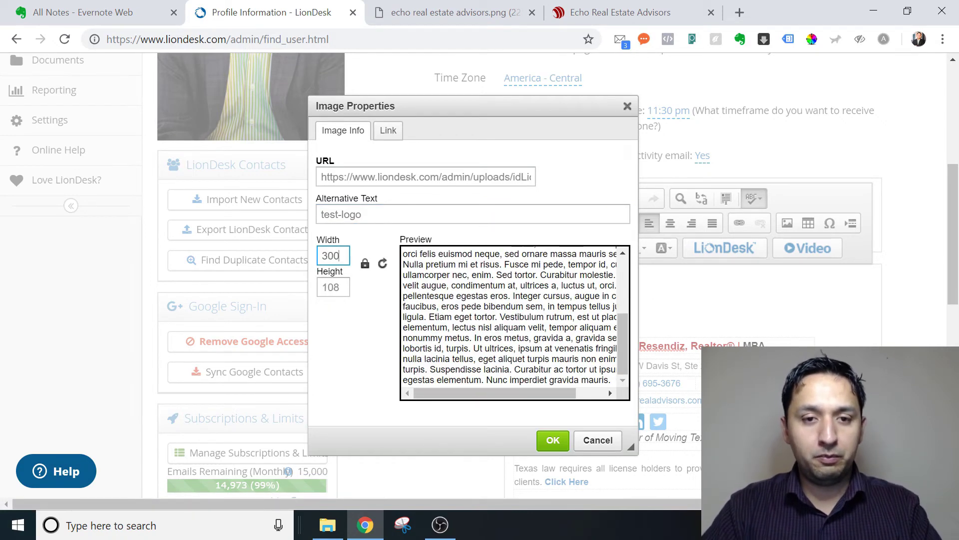
drag(625, 325, 619, 260)
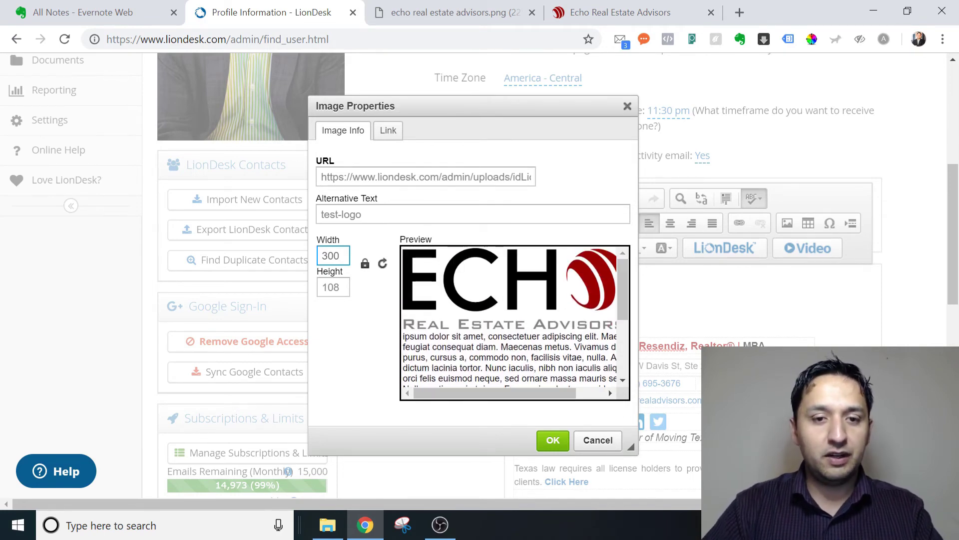
key(BackSpace)
key(BackSpace)
key(BackSpace)
text(150)
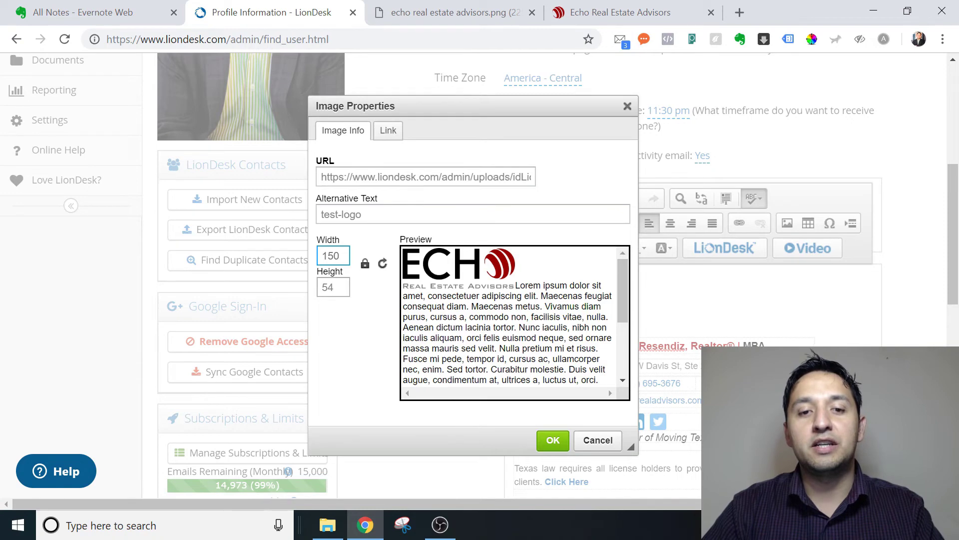
click(552, 440)
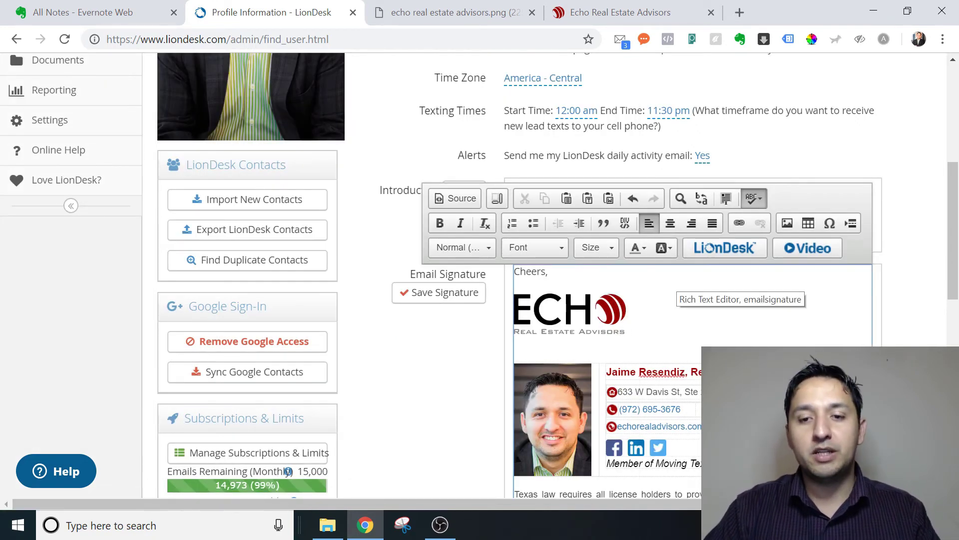
- Type the test text 'This is the test logo f' beside the ECHO logo in the signature
click(629, 320)
text(GHer)
key(BackSpace)
key(BackSpace)
key(BackSpace)
key(BackSpace)
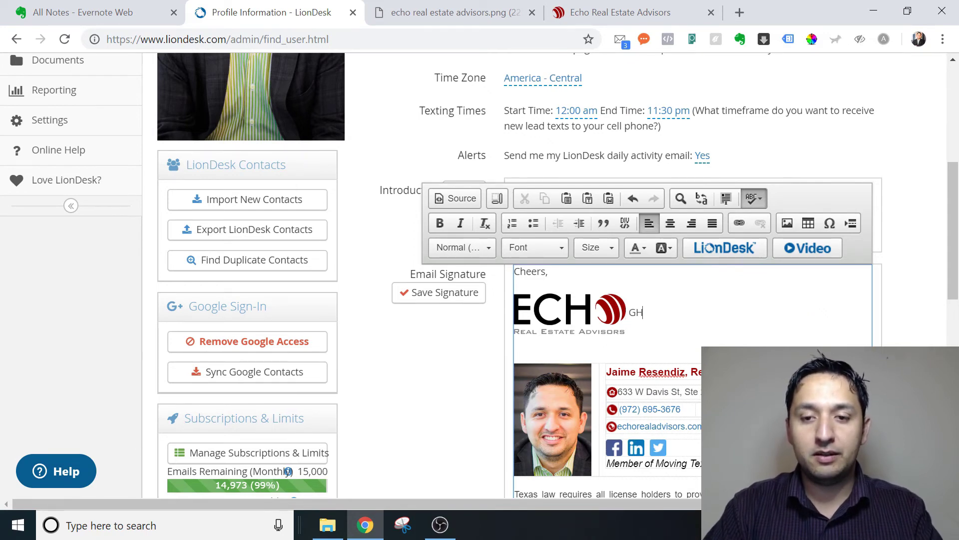
text(This is the tes)
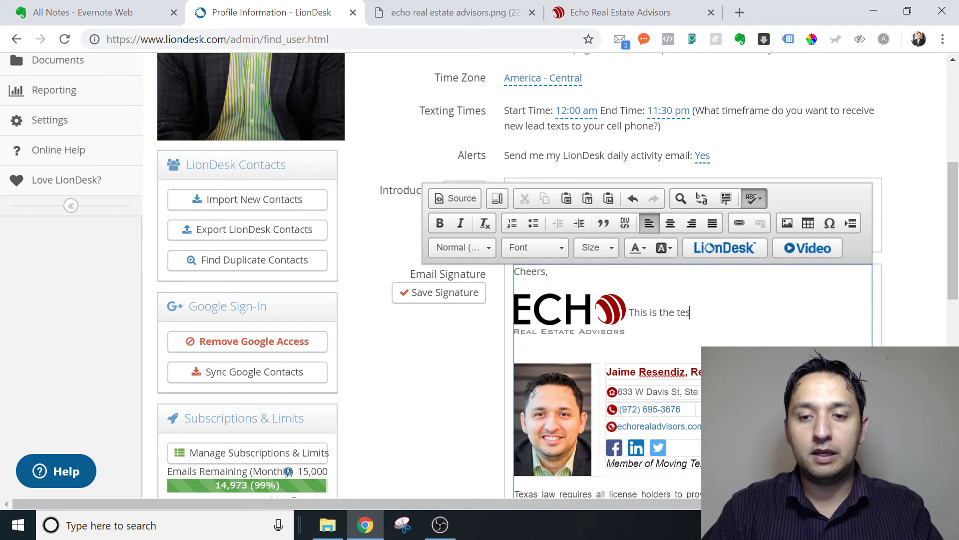
text(t logo for)
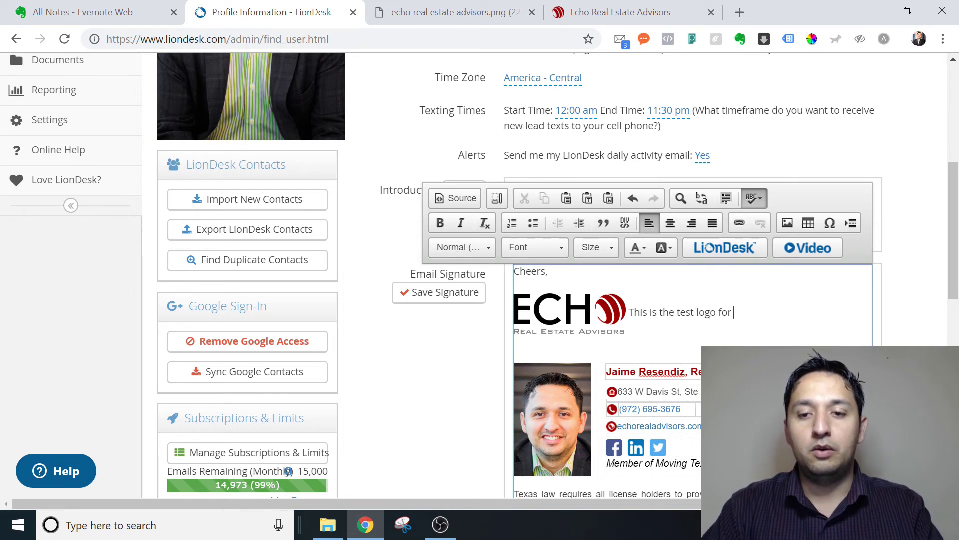
key(BackSpace)
key(BackSpace)
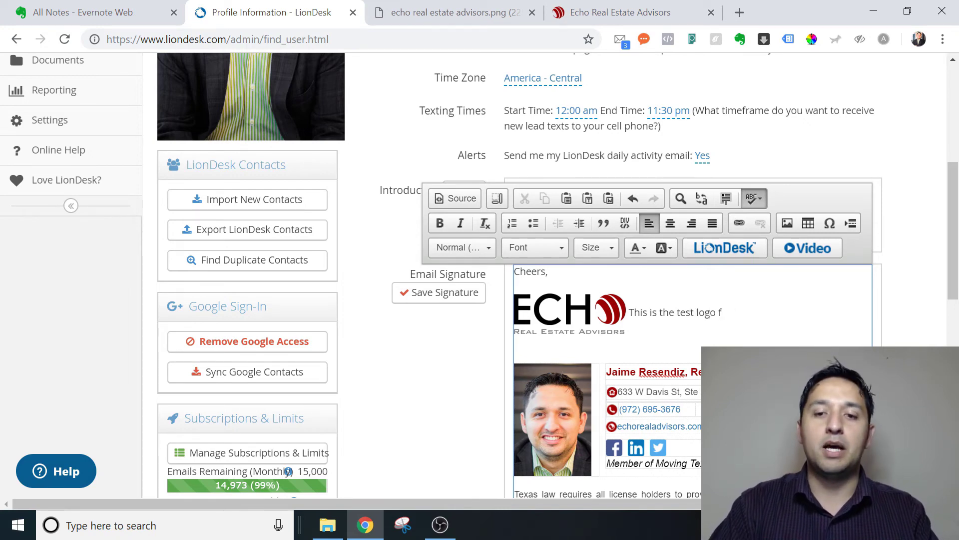
- Add filler lines 'afdsfasdf' and 'adfadsfda' plus an empty line below the logo
key(Return)
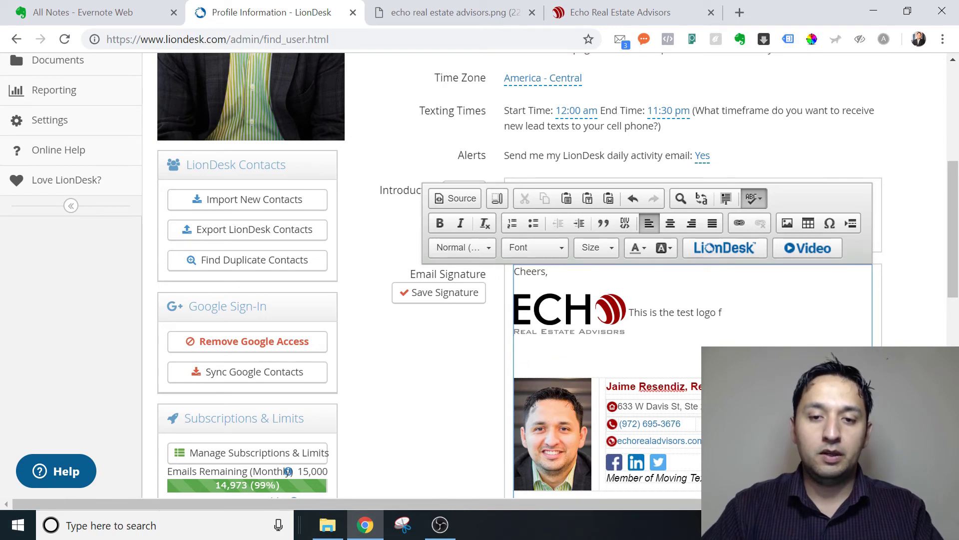
text(afdsfasdf)
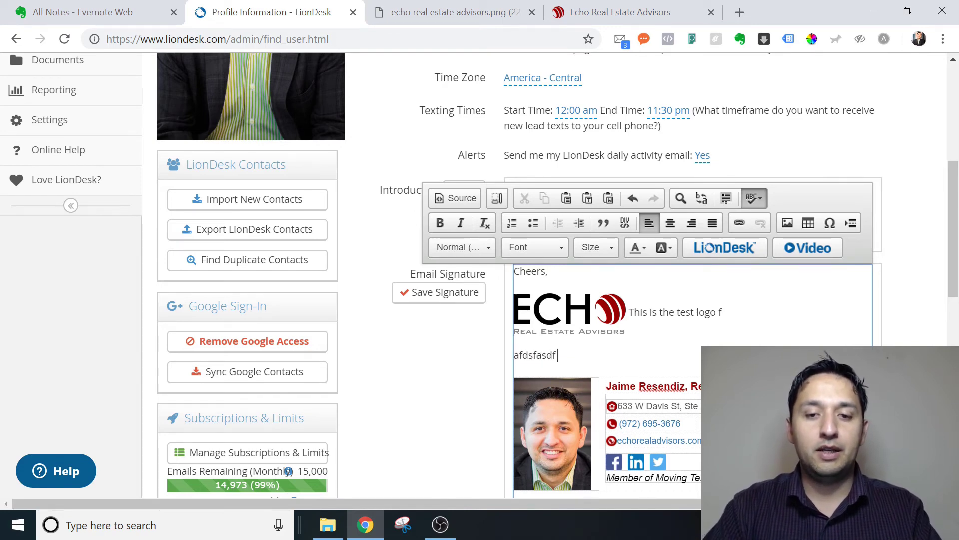
key(Return)
text(adfadsfda)
key(Return)
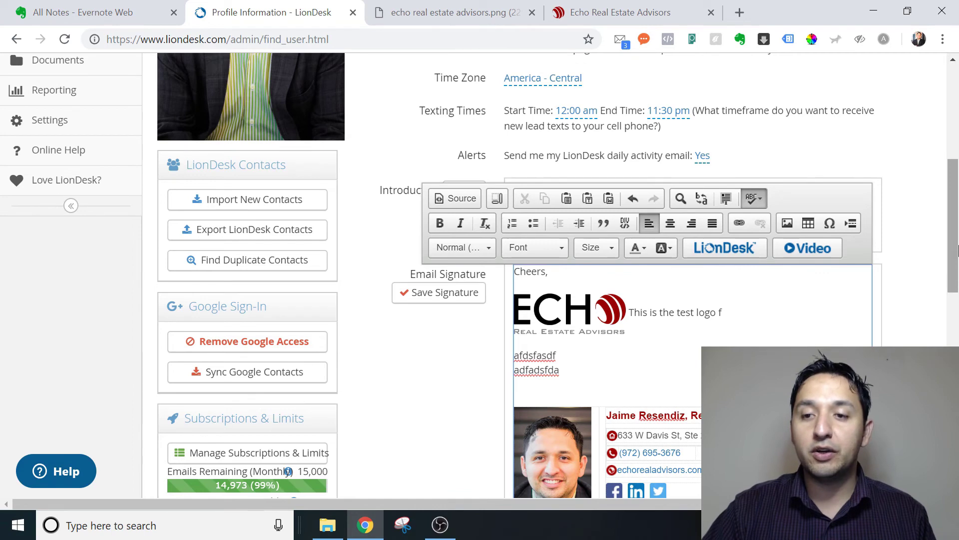
scroll(956, 252, up, 2)
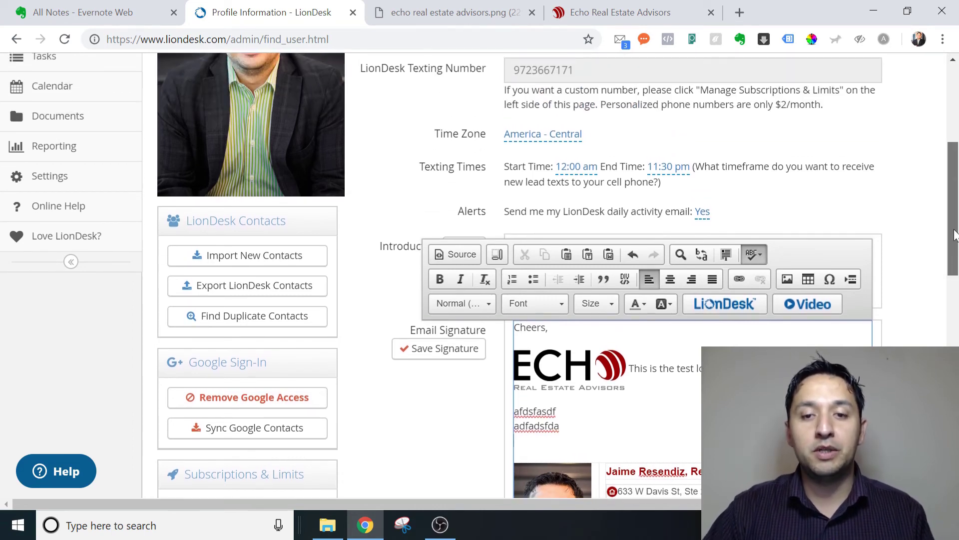
scroll(955, 252, down, 2)
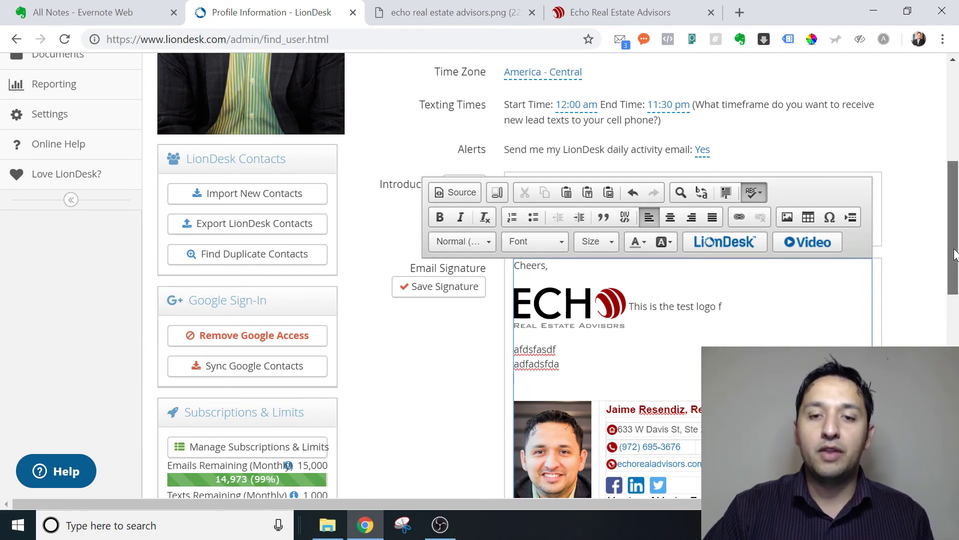
scroll(955, 255, up, 2)
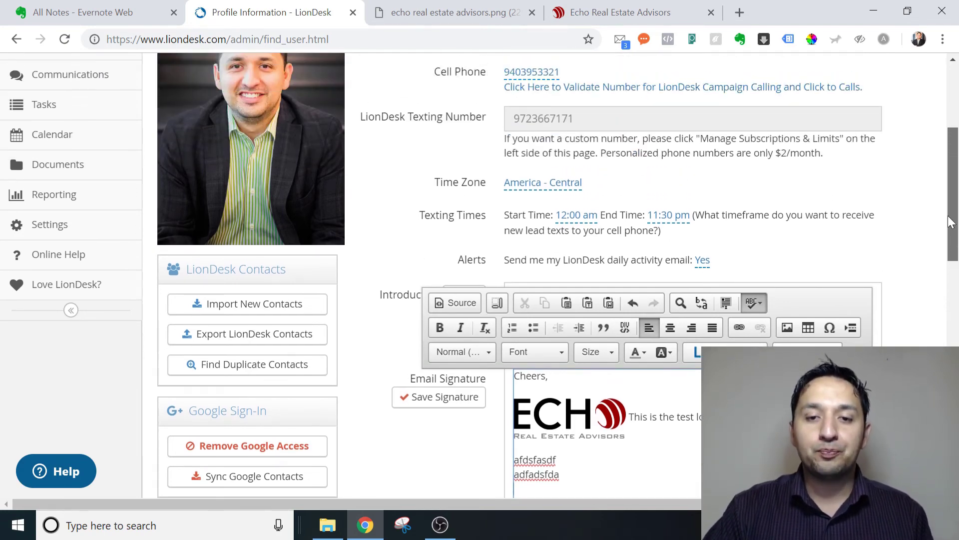
- In Documents, expand the headshot folder, view echo real estate advisors.png's link, then return to File Manager
click(60, 170)
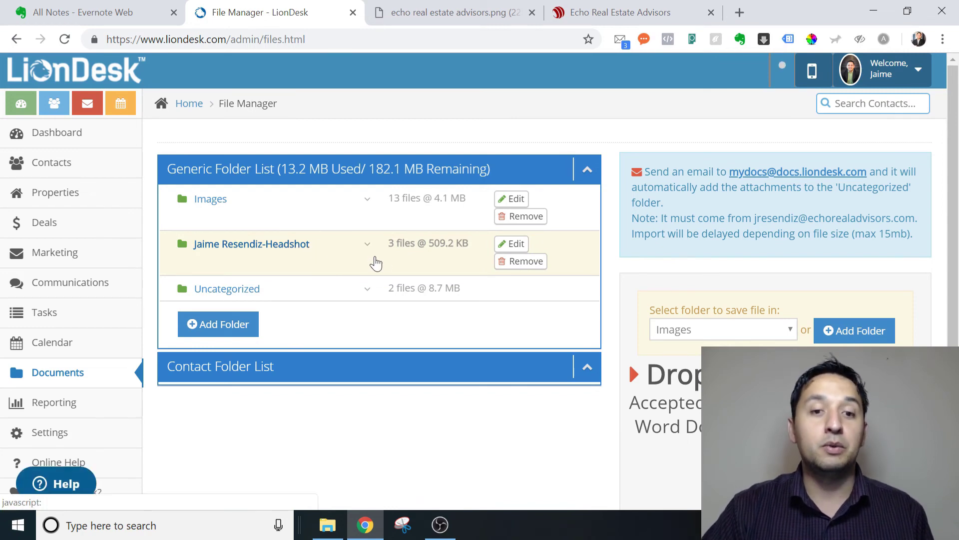
click(367, 247)
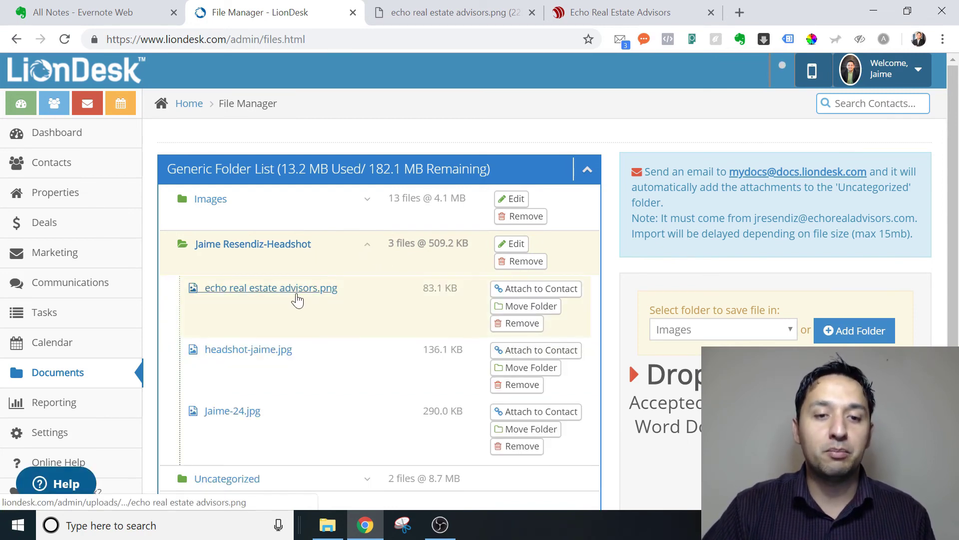
click(295, 289)
double_click(429, 45)
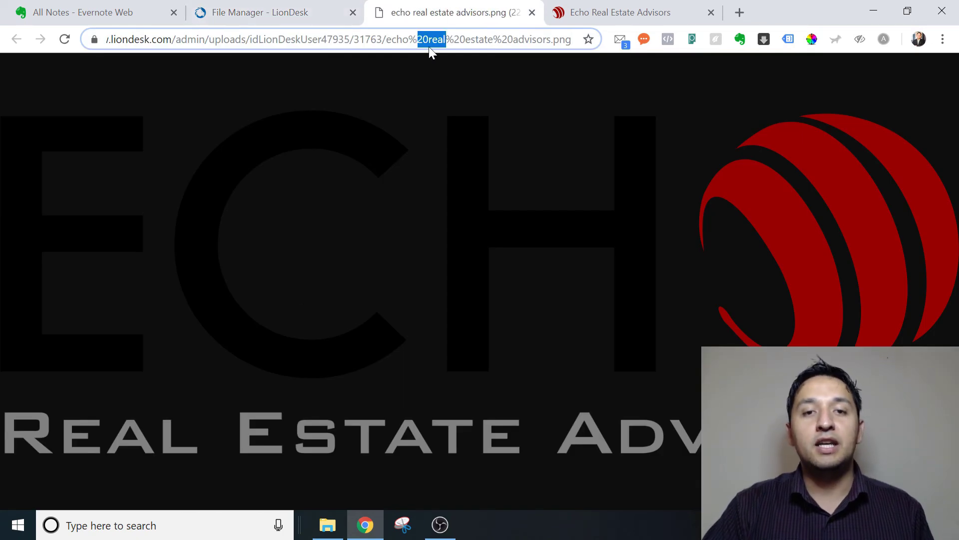
click(266, 6)
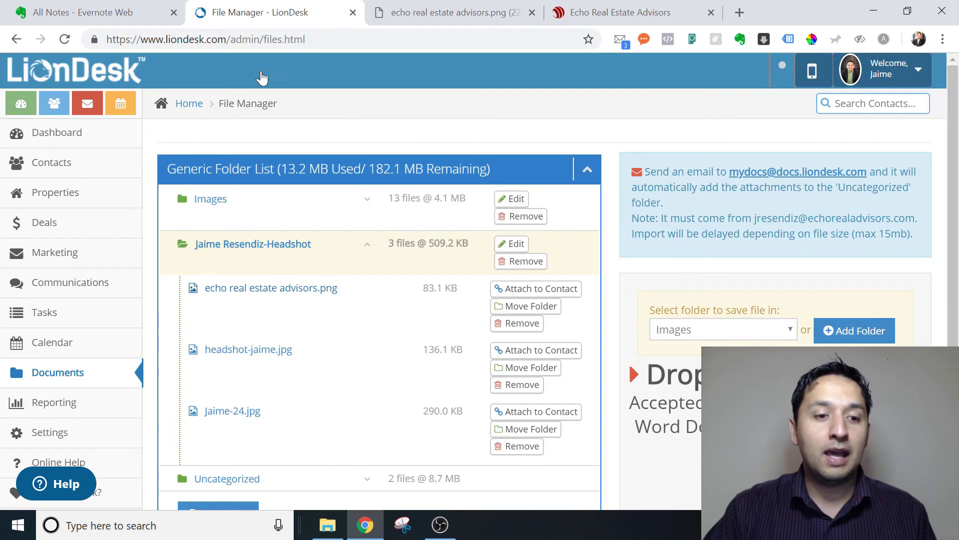